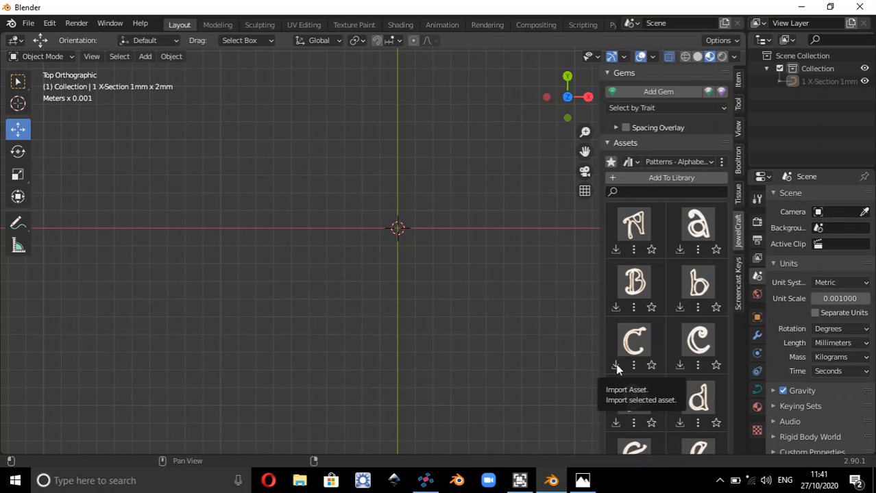
Step: Import the uppercase Harrington Font C and J from the pattern assets and move the J over the C's open side
click(616, 364)
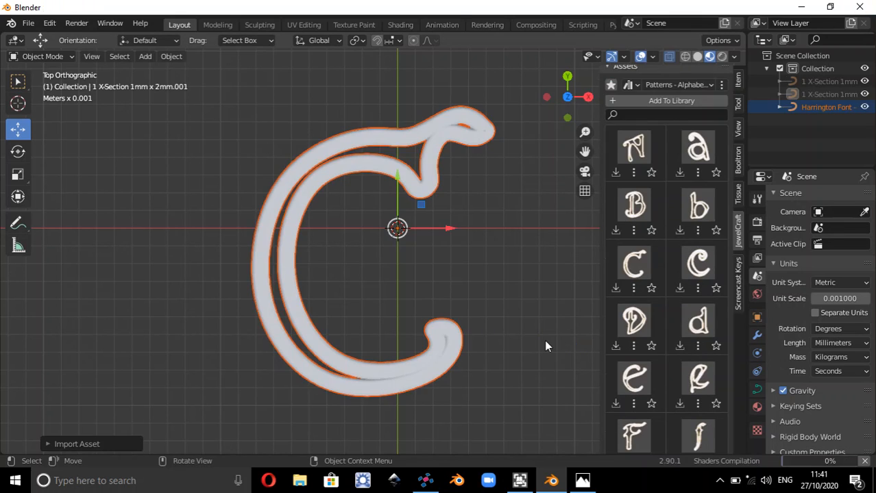
scroll(637, 331, down, 6)
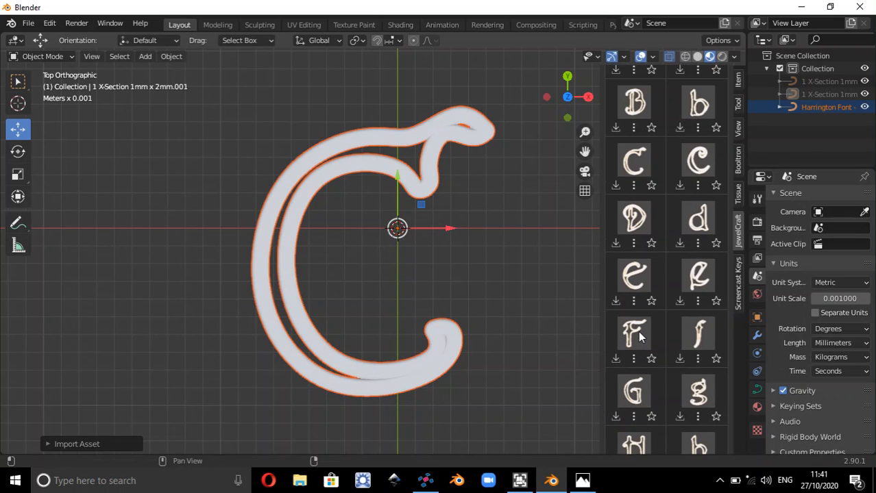
scroll(639, 336, down, 5)
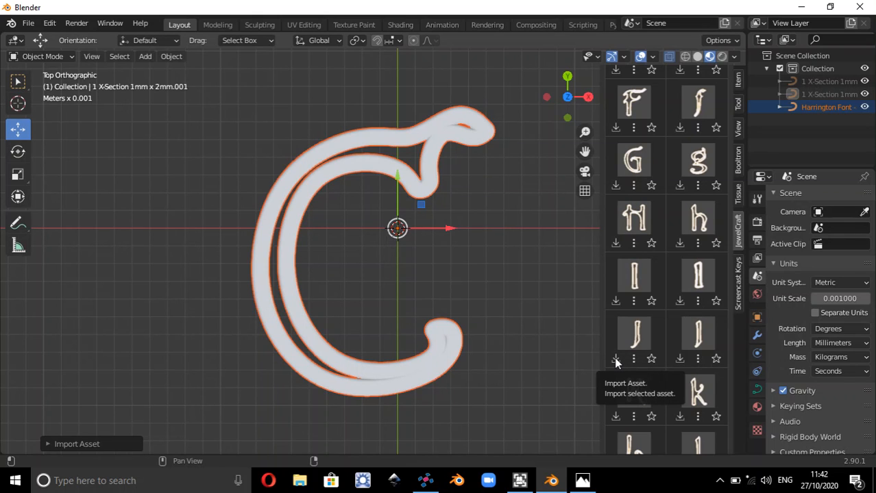
click(615, 359)
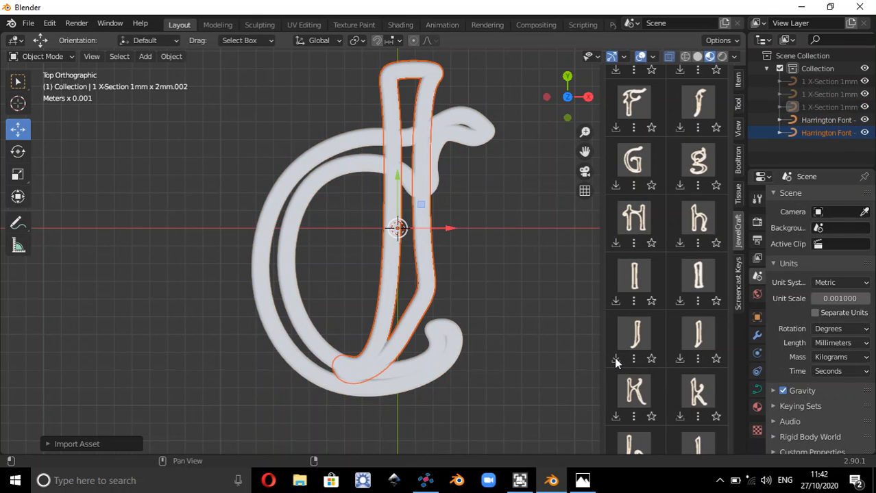
click(426, 274)
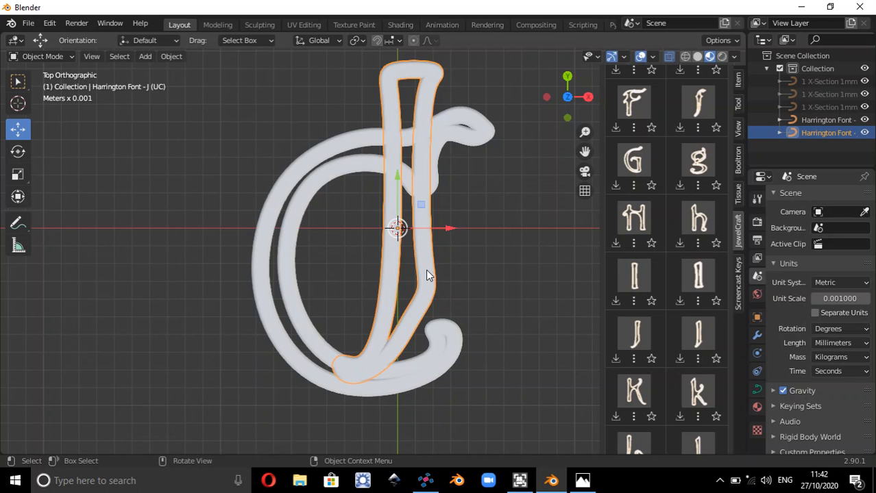
drag(463, 227, 476, 256)
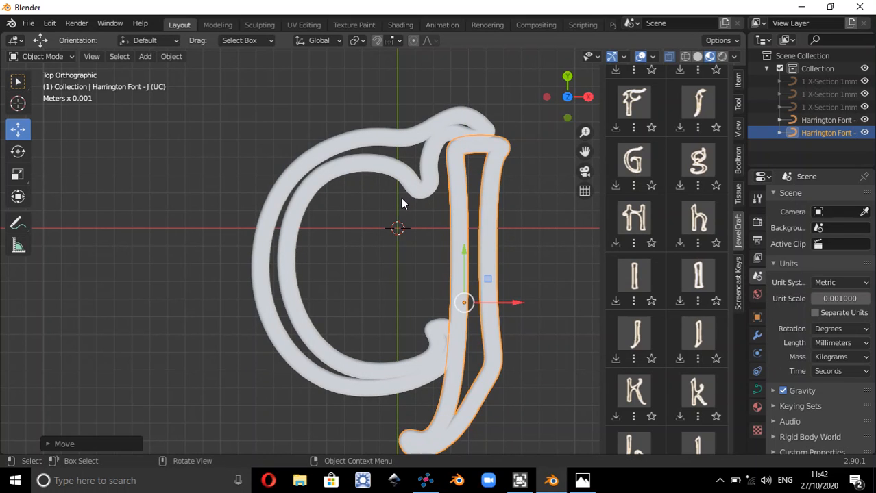
Step: Join the C and J curves into one object and check the result from an angle
key(shift)
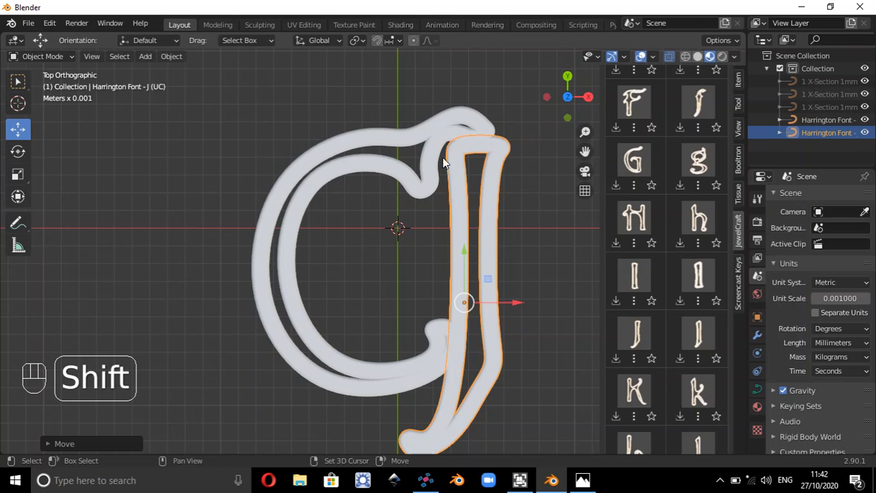
shift+click(368, 162)
click(180, 60)
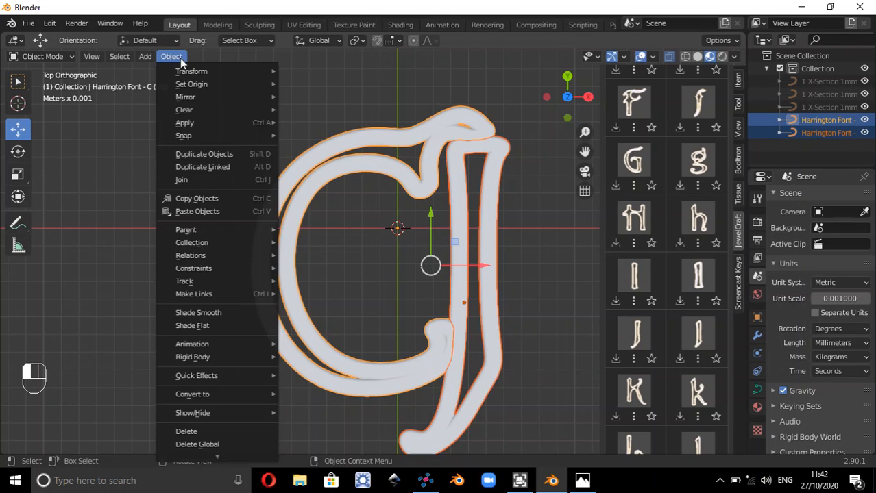
click(186, 182)
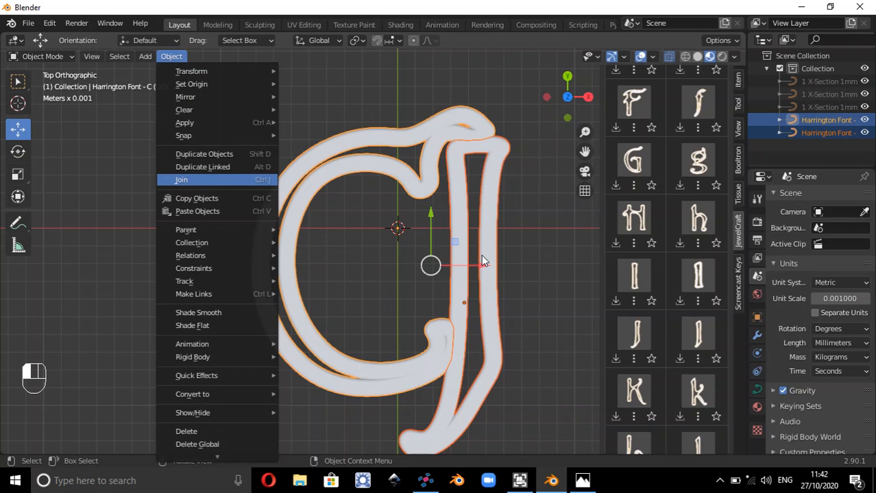
middle_drag(458, 311, 463, 269)
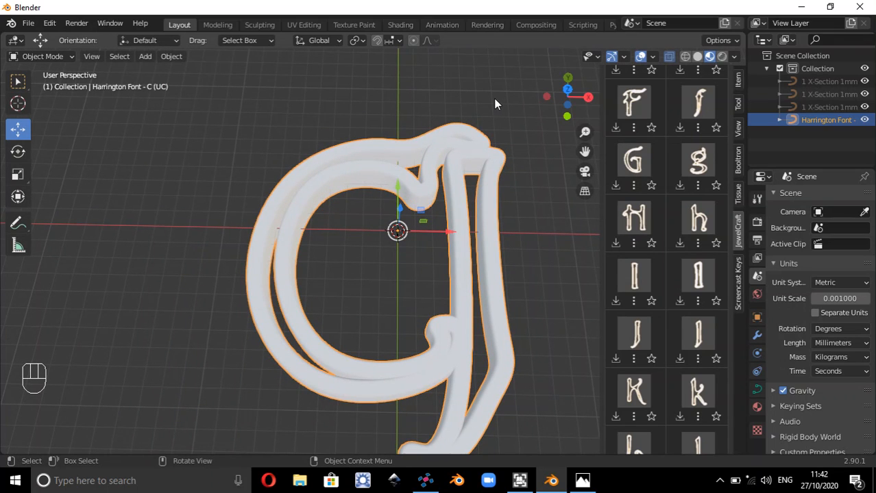
click(566, 89)
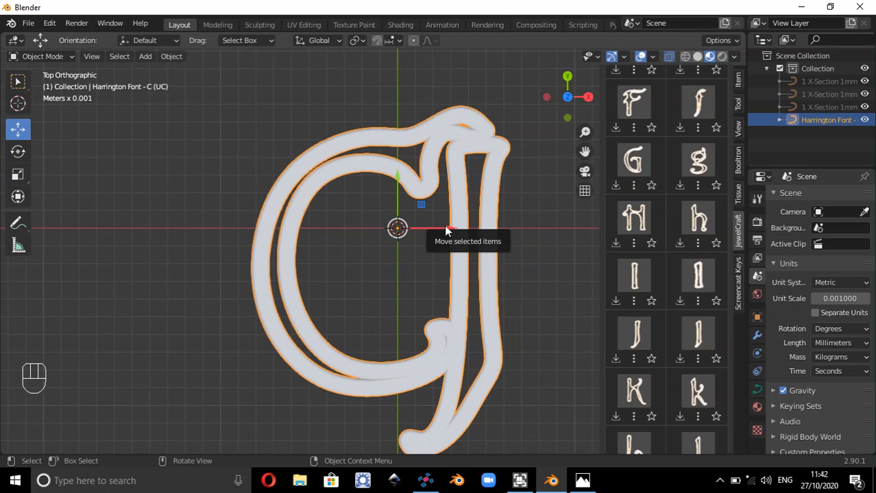
Step: Delete the joined C and J object
key(x)
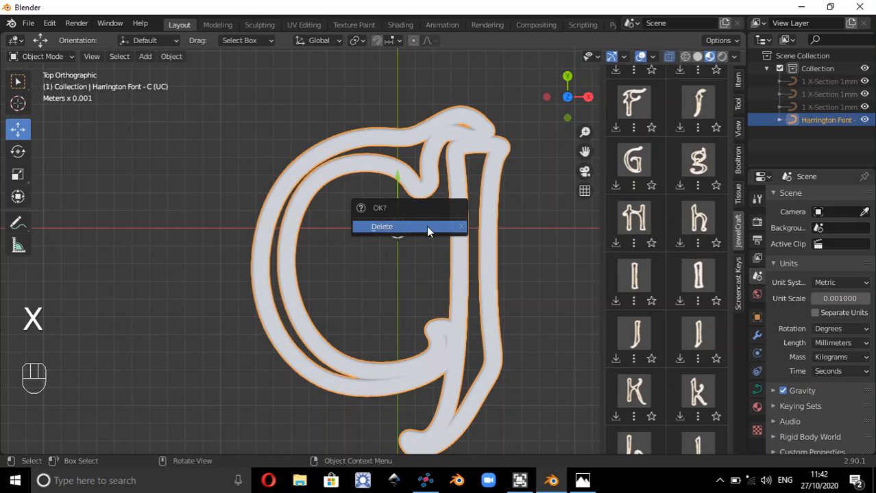
click(426, 226)
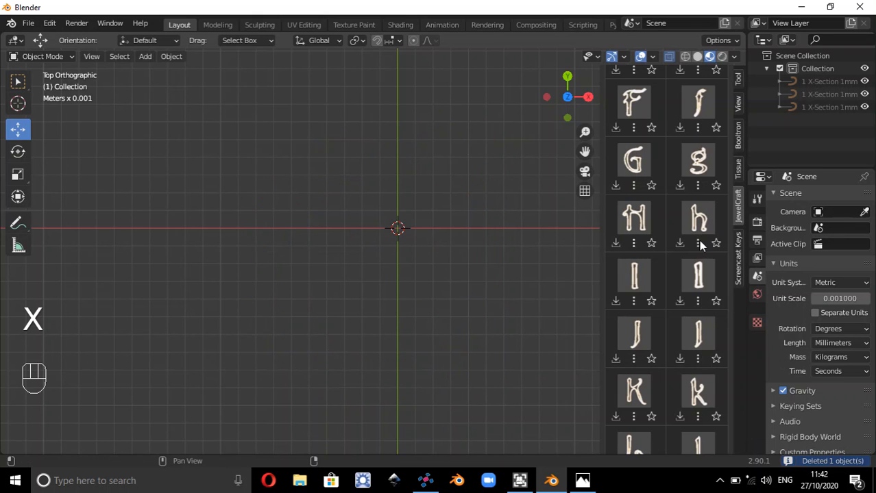
Step: Switch the JewelCraft asset category to Patterns - Alphabet Harrington Font (2D)
scroll(719, 212, up, 4)
scroll(732, 207, up, 4)
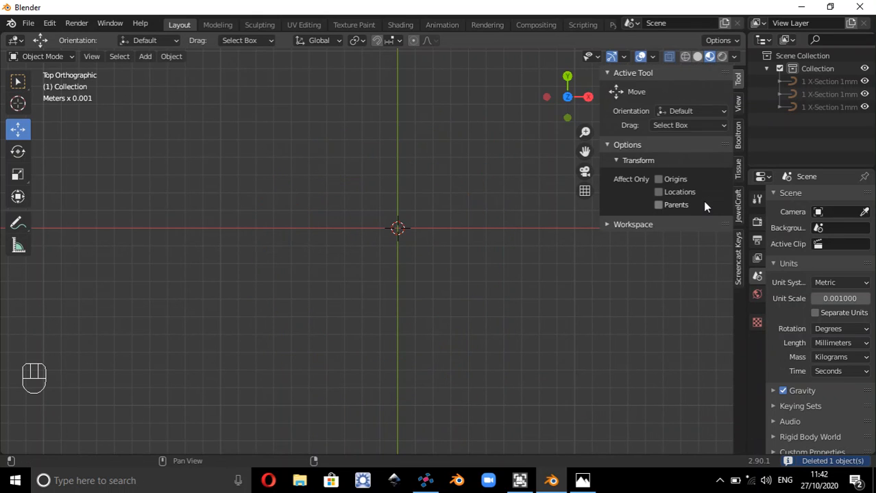
click(739, 208)
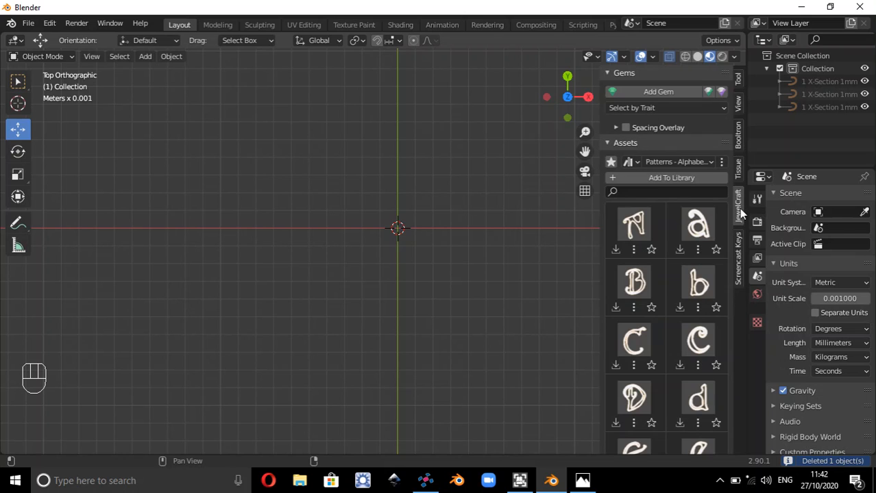
click(668, 163)
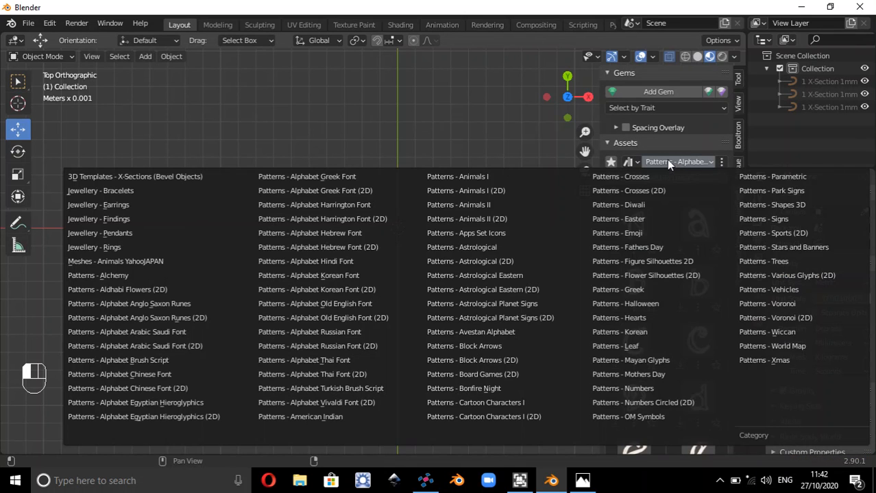
click(332, 218)
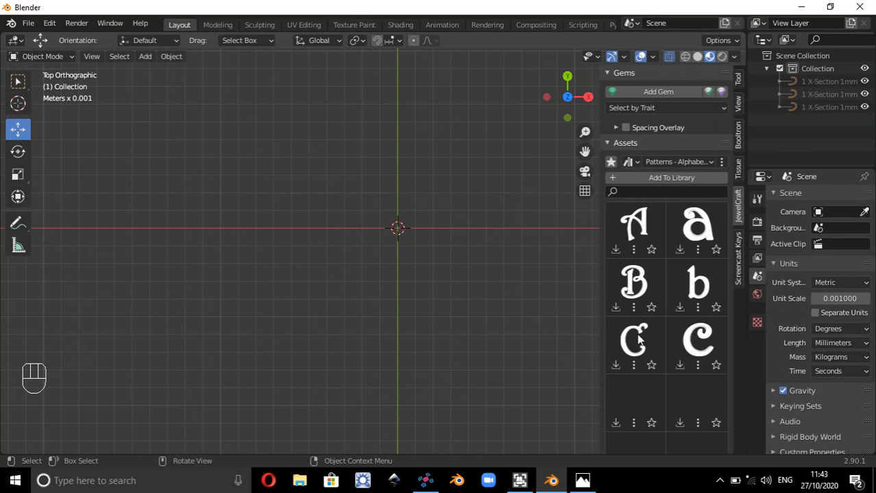
Step: Import the uppercase C and uppercase J from the 2D Harrington Font assets
click(615, 365)
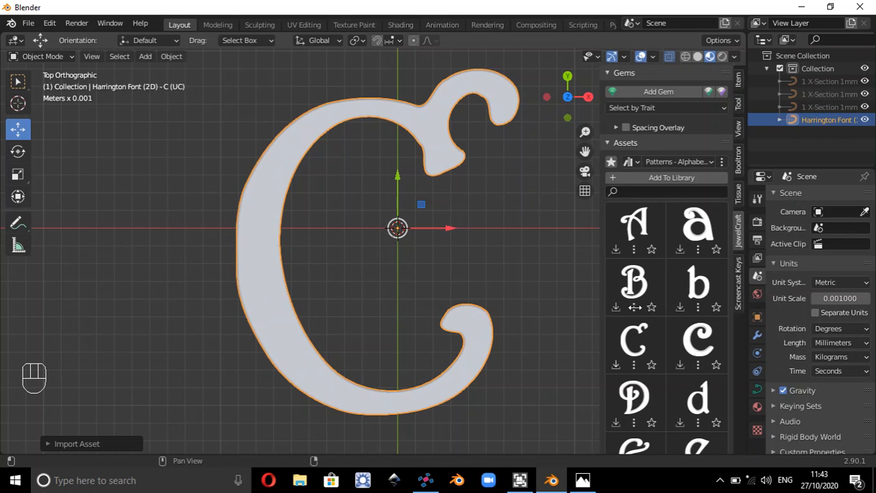
scroll(649, 356, down, 6)
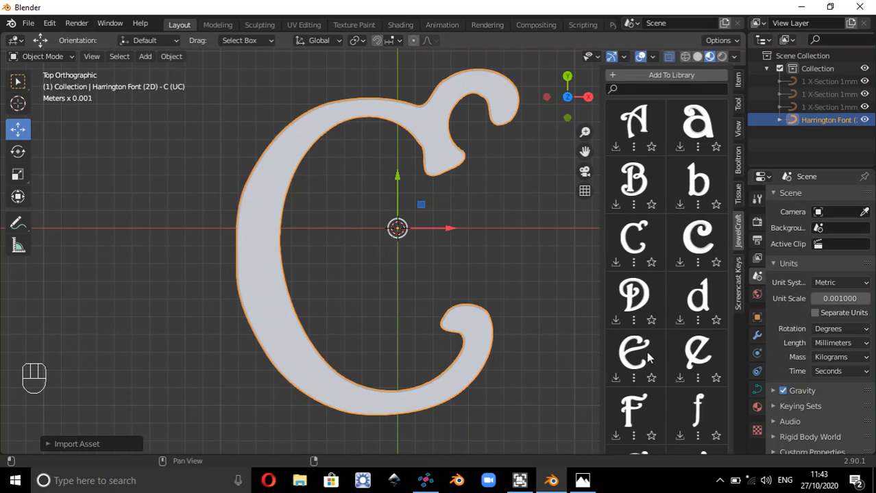
scroll(650, 357, down, 2)
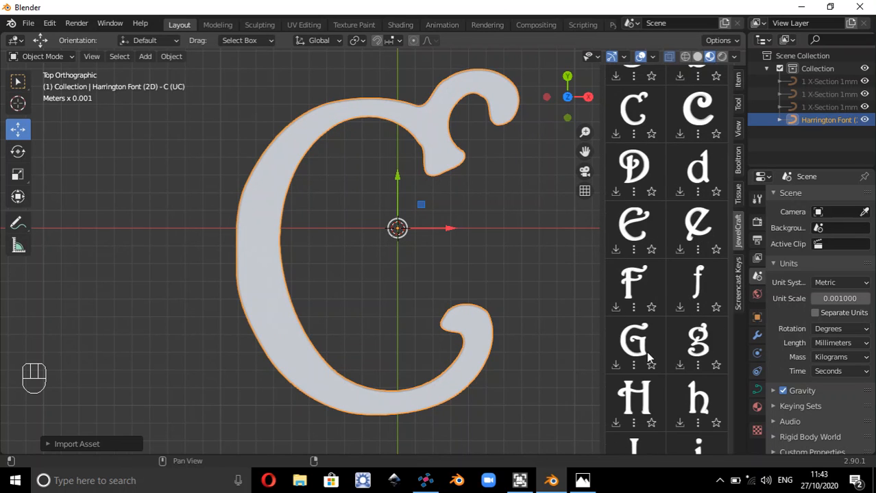
scroll(649, 356, down, 4)
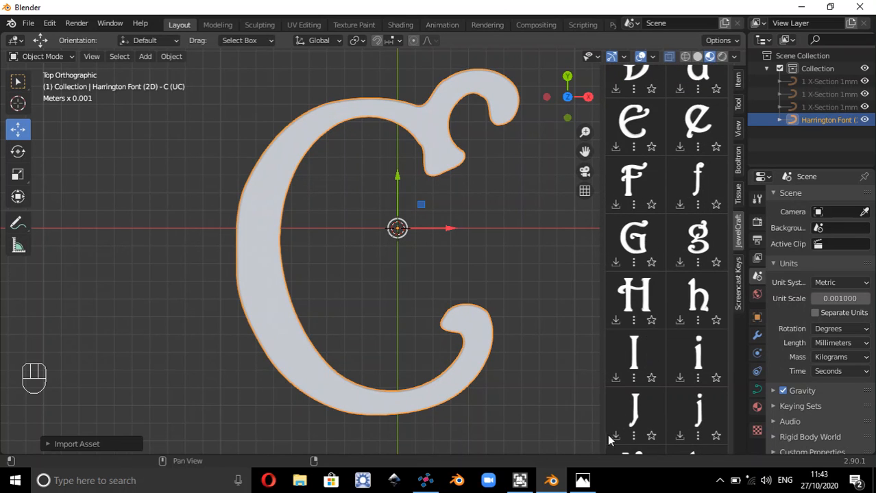
click(617, 434)
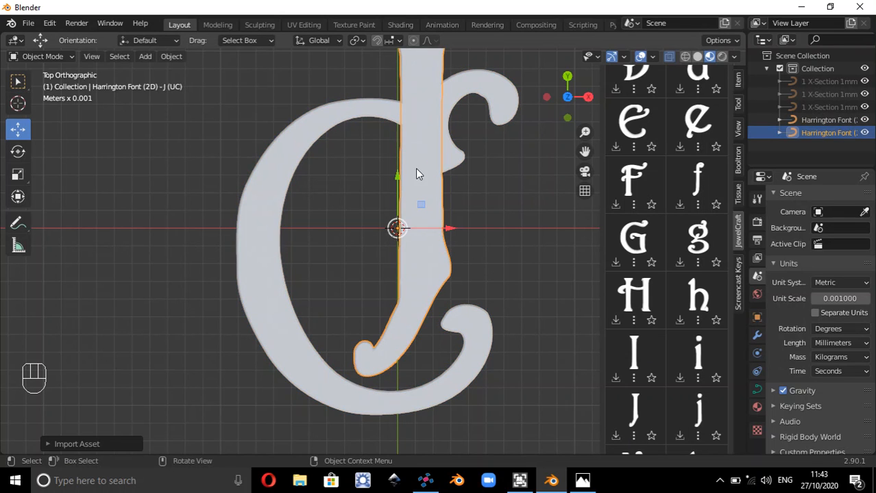
Step: Move the 2D J down along Y and about 4.06 mm along X so it overlaps the C's open side
click(429, 269)
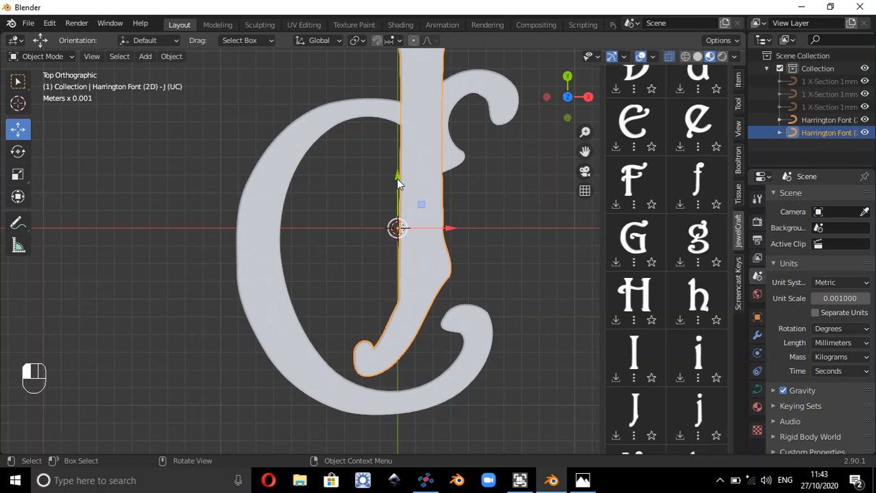
drag(397, 228, 423, 287)
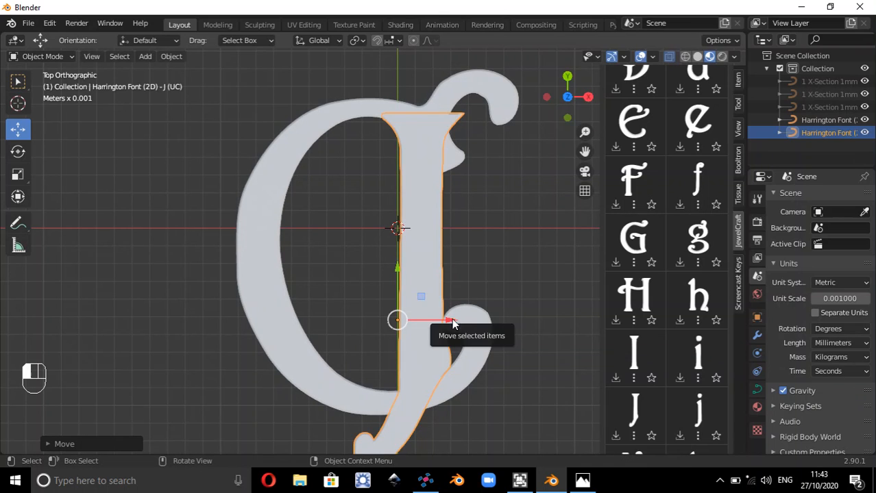
key(g)
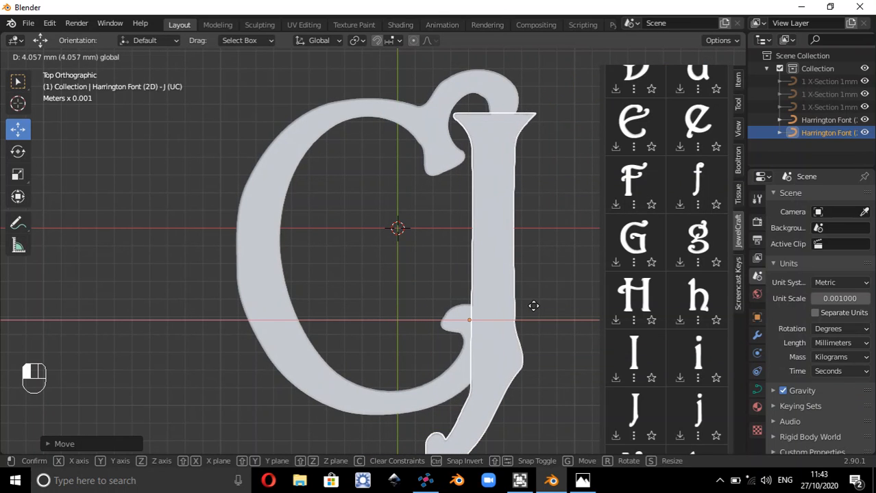
click(538, 353)
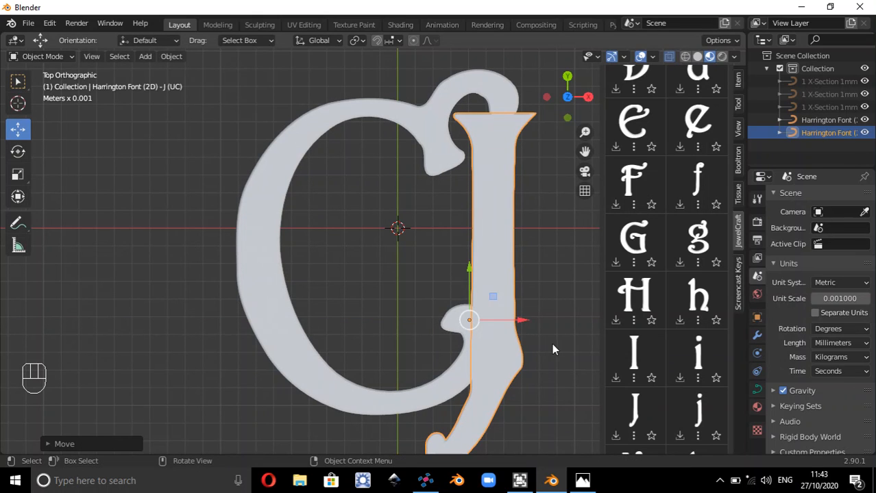
Step: Try joining the overlapping 2D C and J curves into one object and inspect the surfaces where they overlap
key(shift)
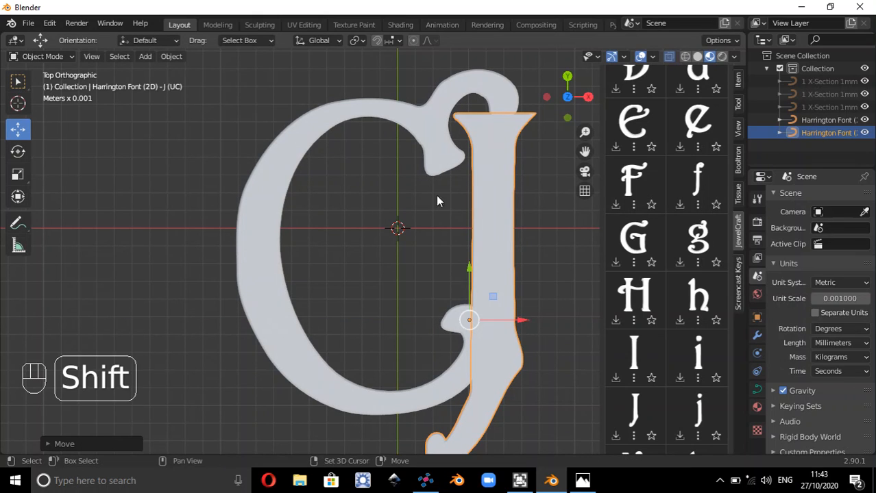
shift+click(337, 113)
click(171, 57)
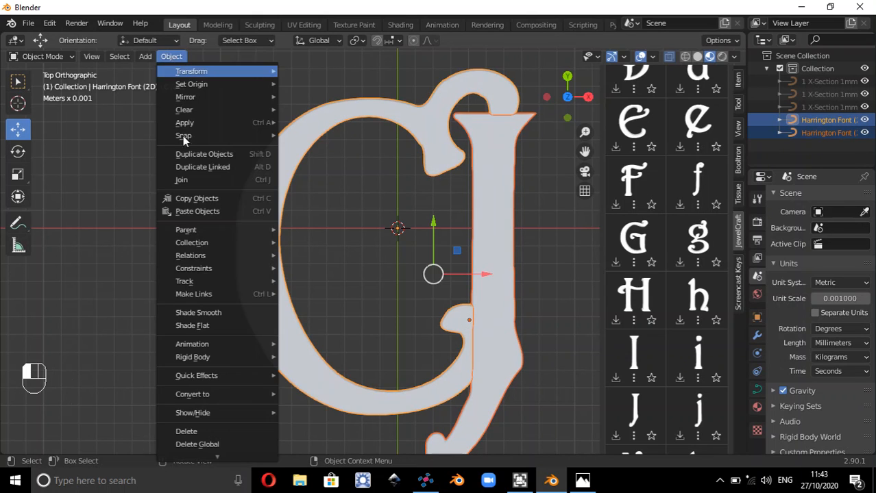
click(193, 181)
middle_drag(526, 385, 356, 353)
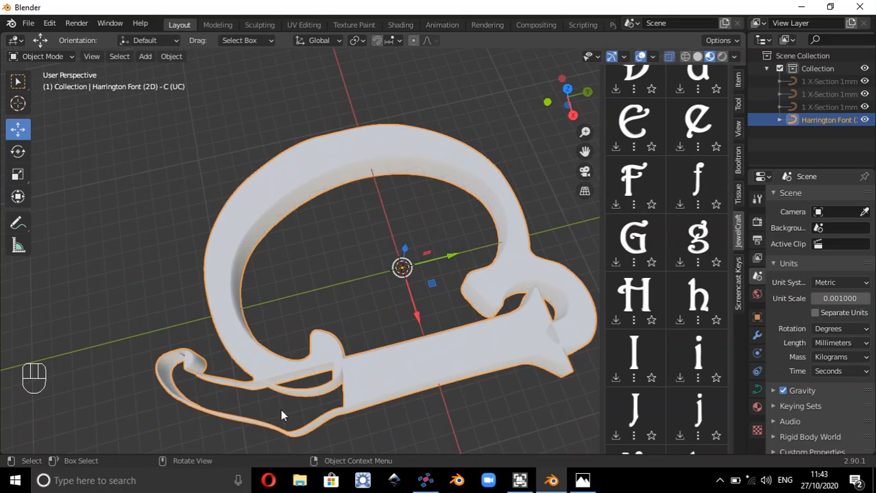
middle_drag(280, 409, 420, 428)
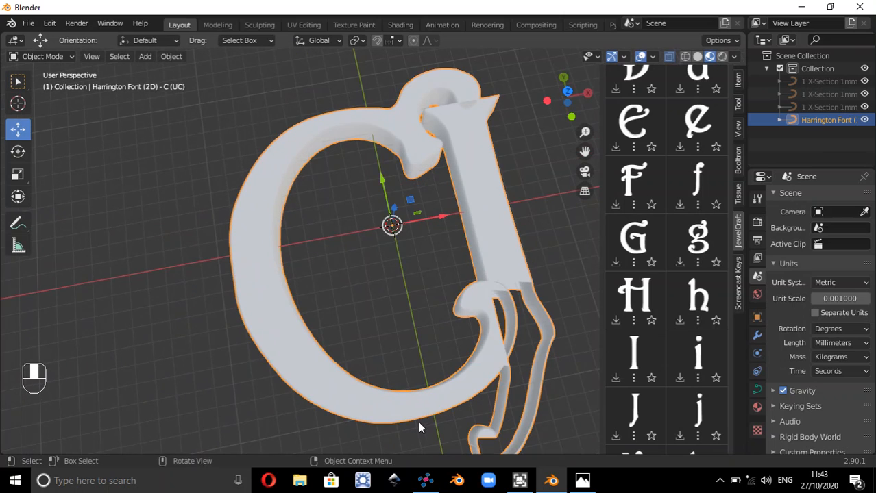
Step: Undo the join of the 2D C and J curves
click(566, 91)
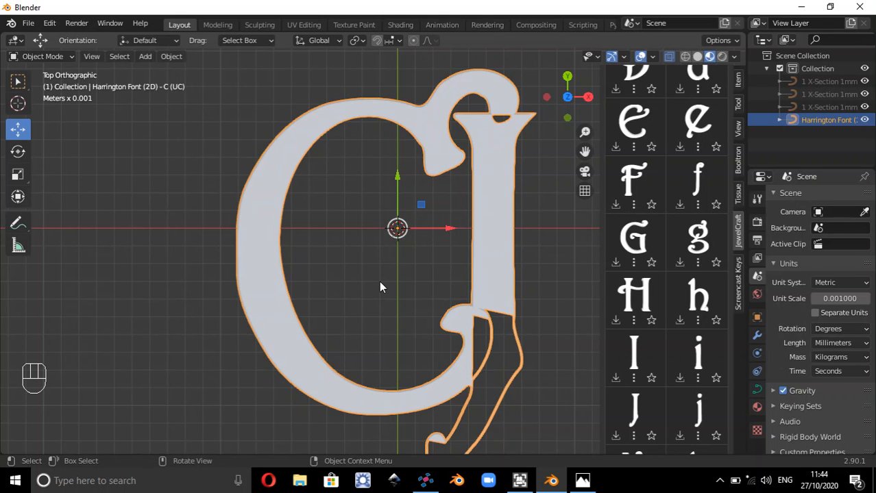
key(ctrl)
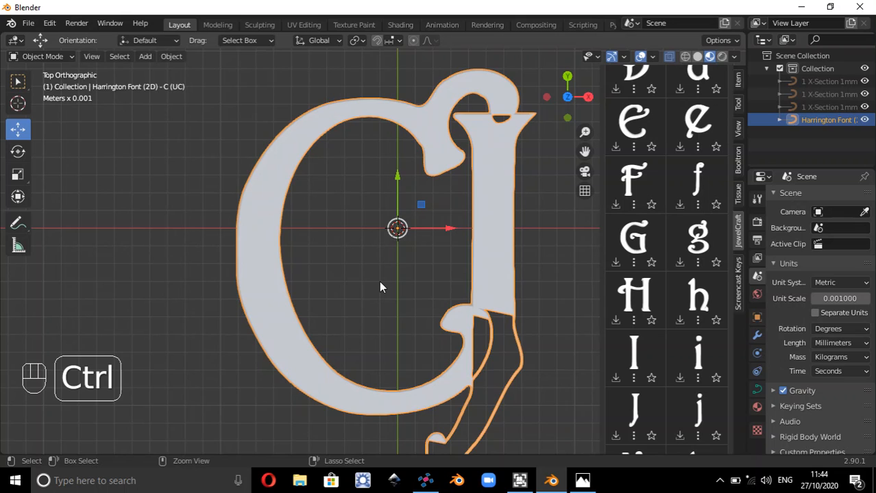
key(ctrl+z)
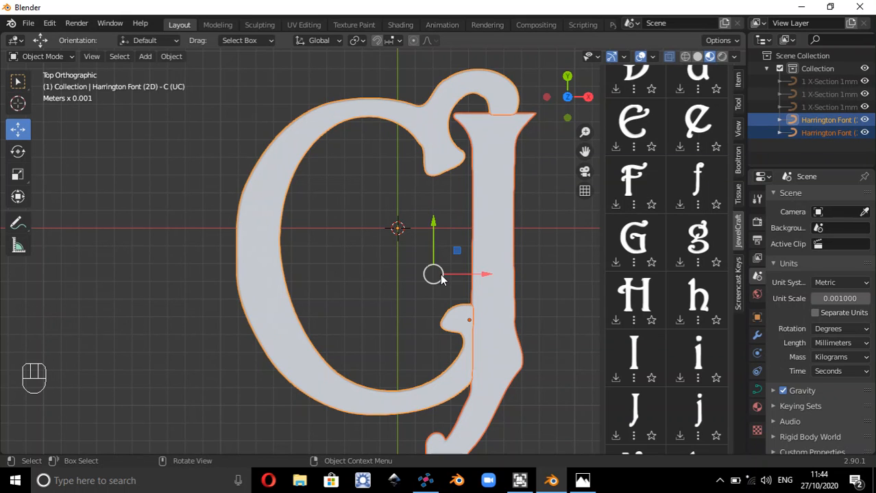
Step: Inspect the 2D C curve's control points and handles in Edit Mode
click(486, 282)
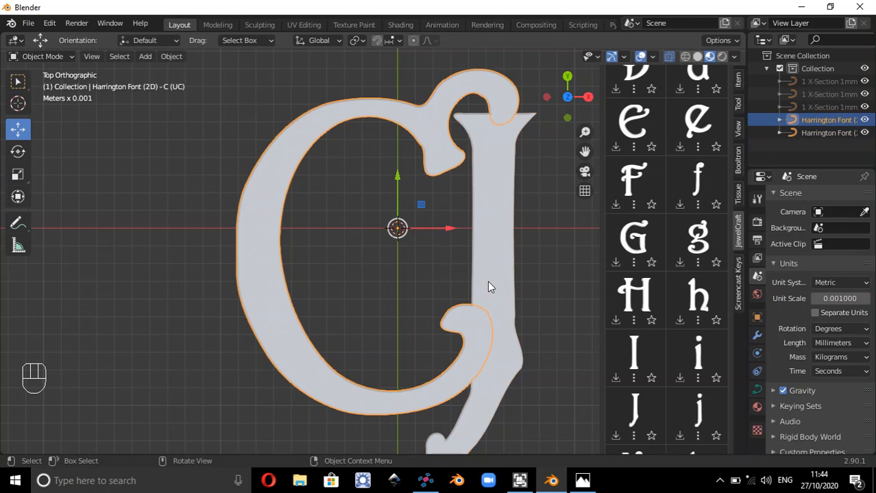
click(514, 368)
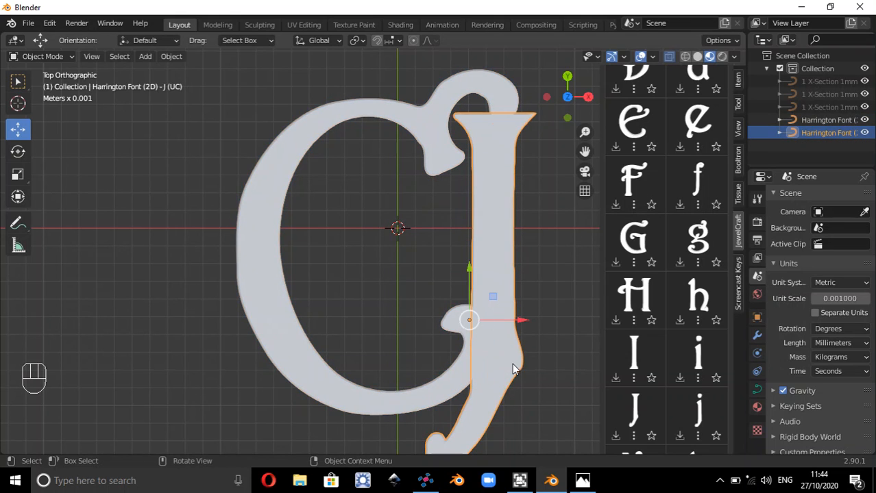
click(376, 113)
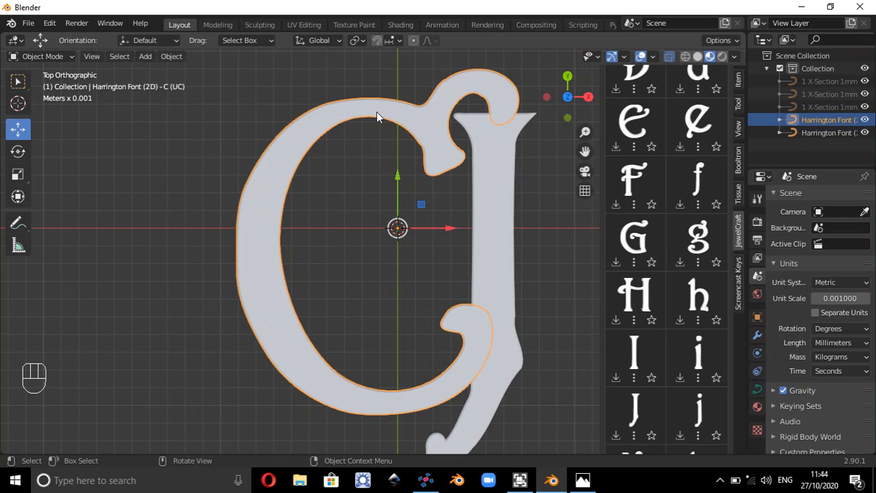
key(Tab)
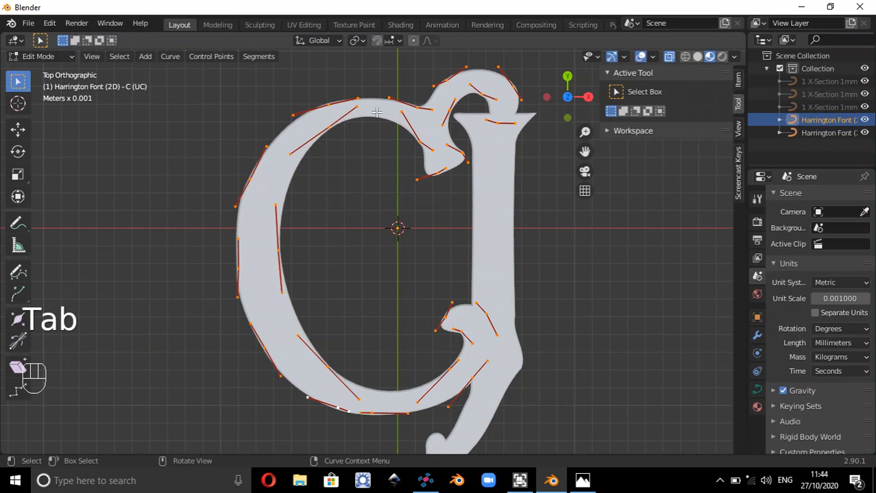
click(329, 127)
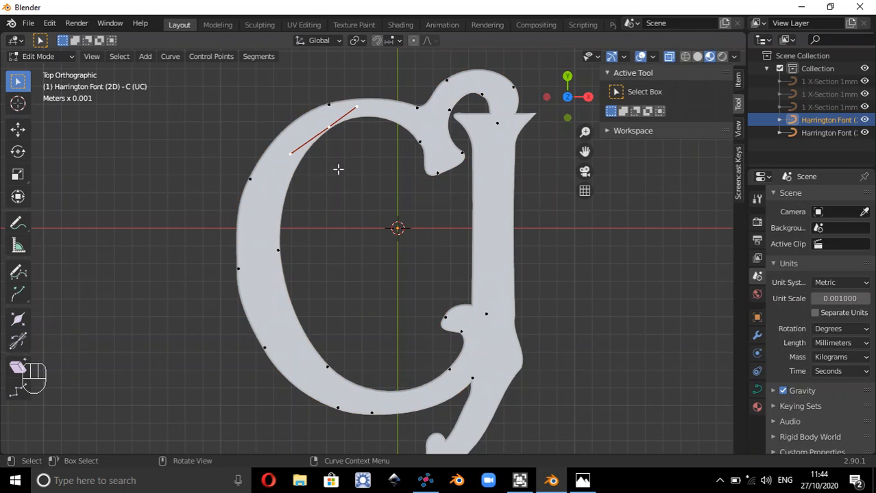
click(250, 179)
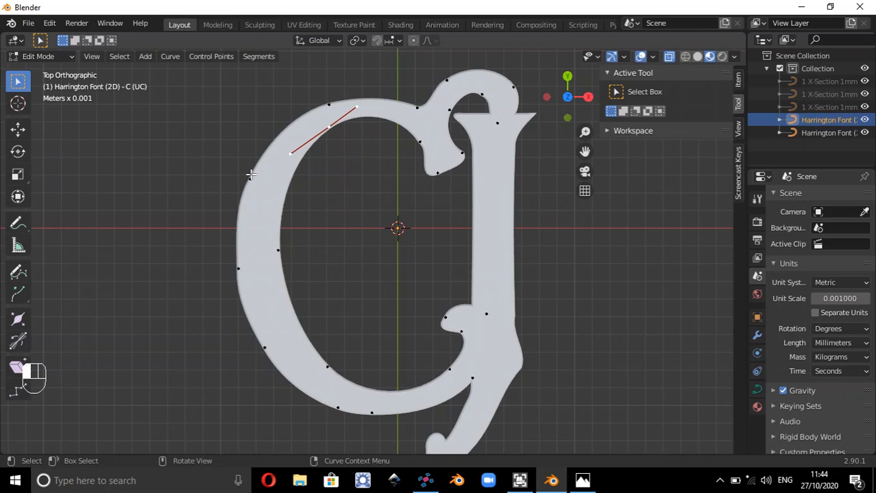
click(240, 269)
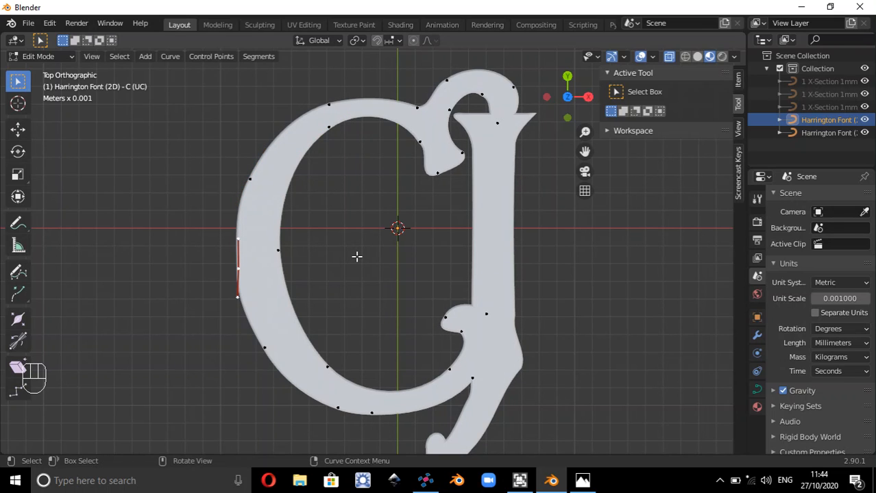
key(alt+a)
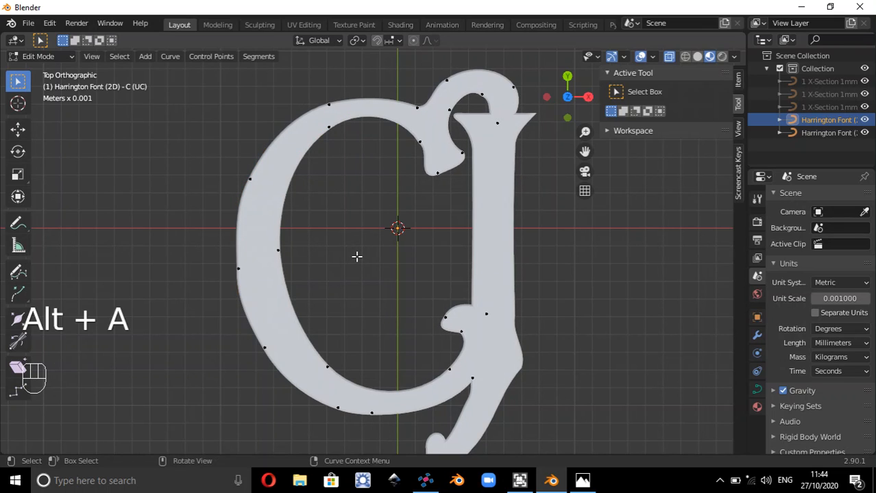
key(Tab)
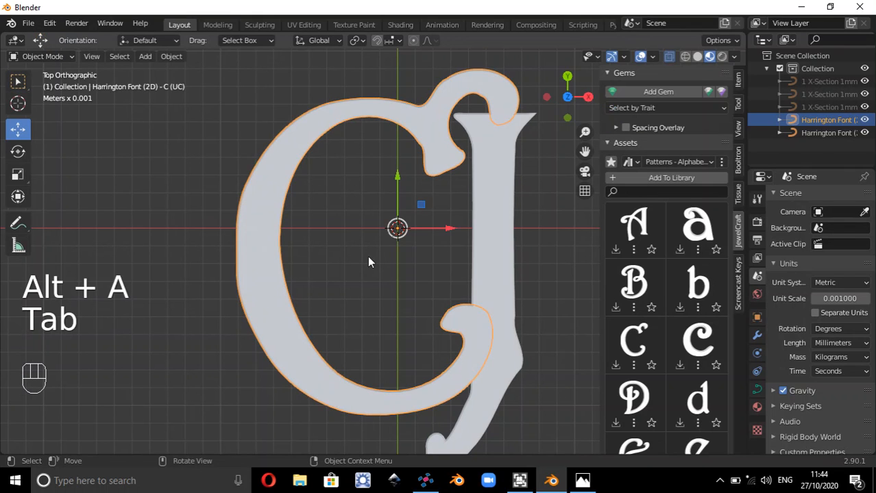
Step: Inspect the 2D J curve's control points and handles in Edit Mode
click(482, 242)
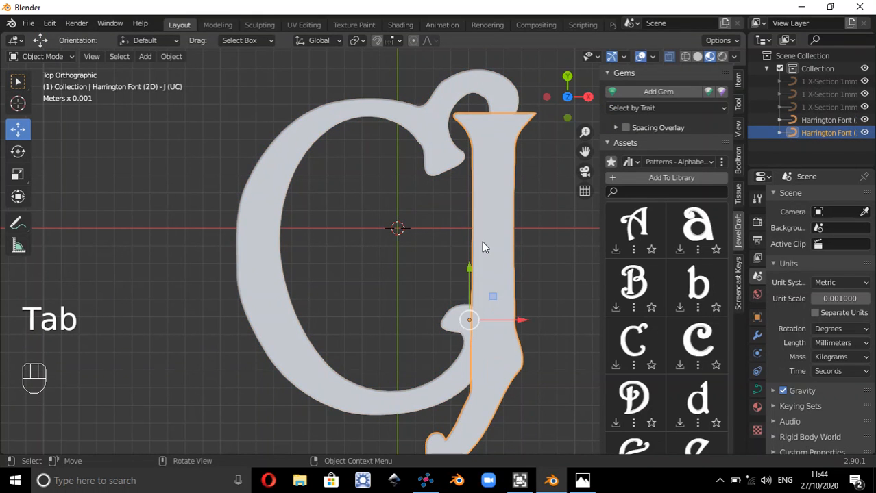
key(Tab)
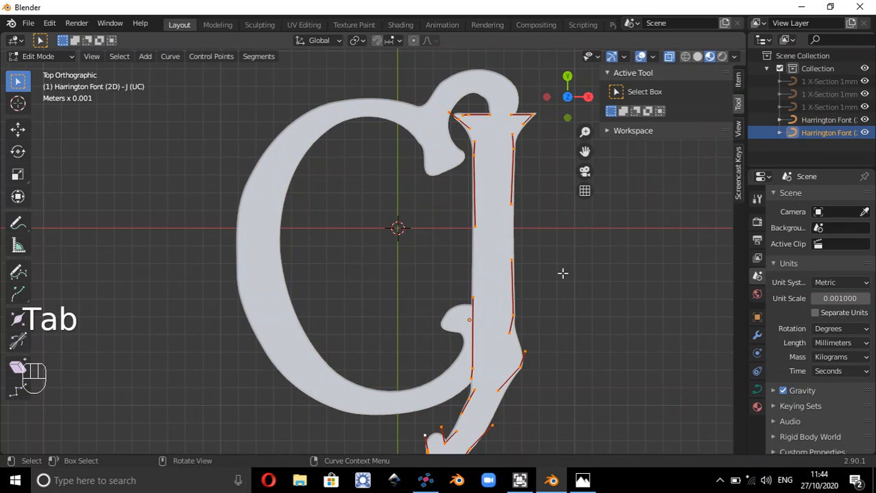
click(513, 315)
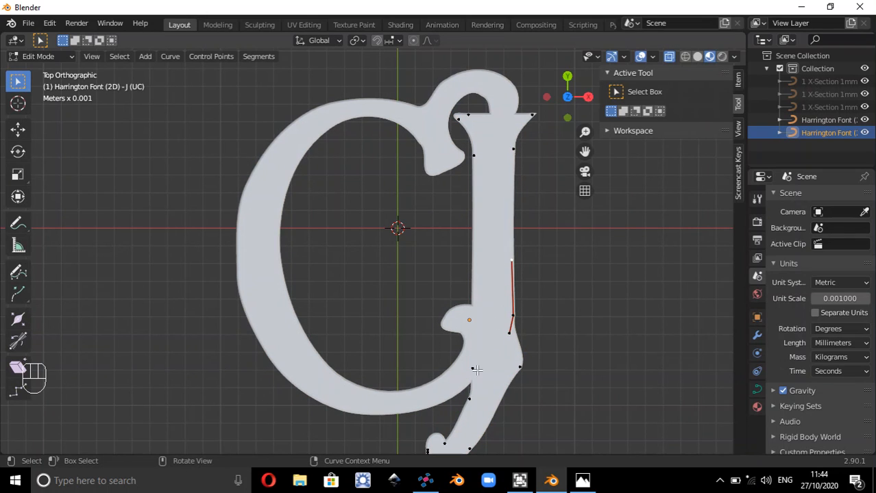
click(477, 370)
key(alt+a)
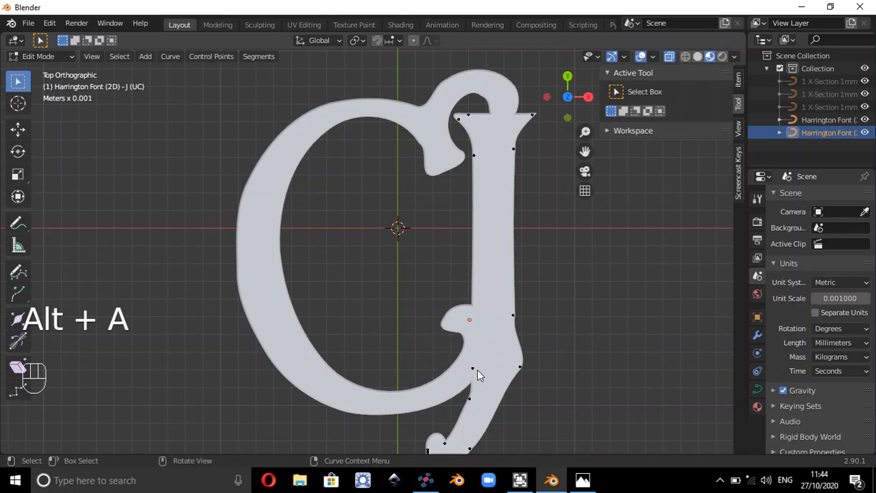
key(Tab)
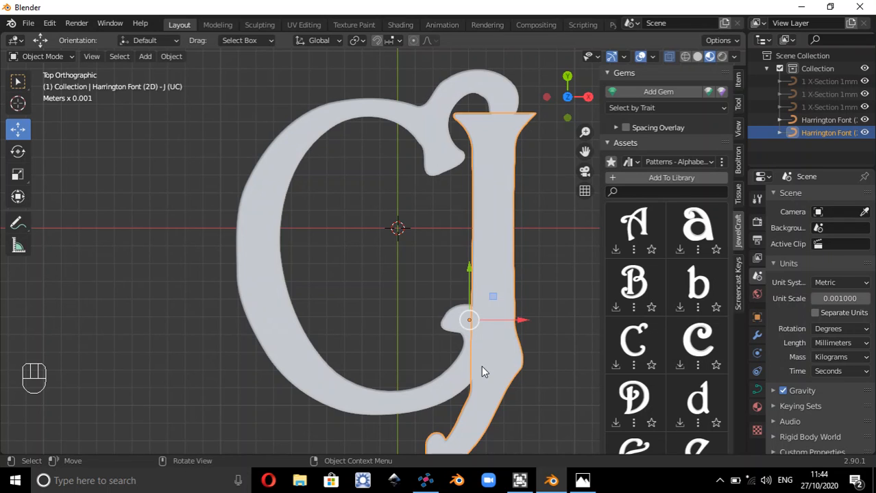
Step: Convert the 2D C curve to a mesh
click(331, 120)
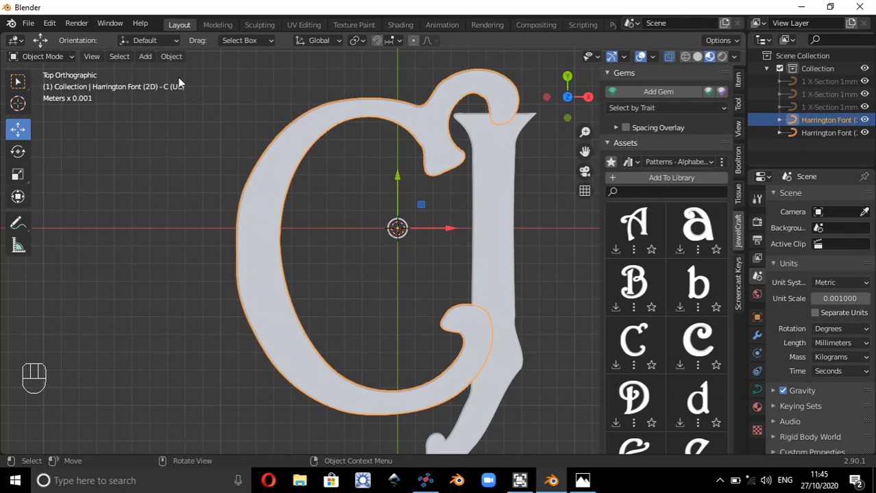
click(171, 56)
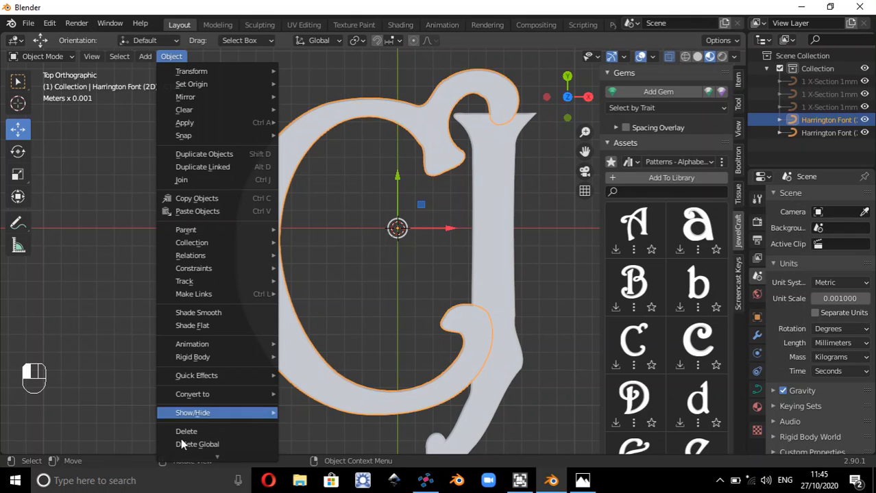
mouse_move(209, 393)
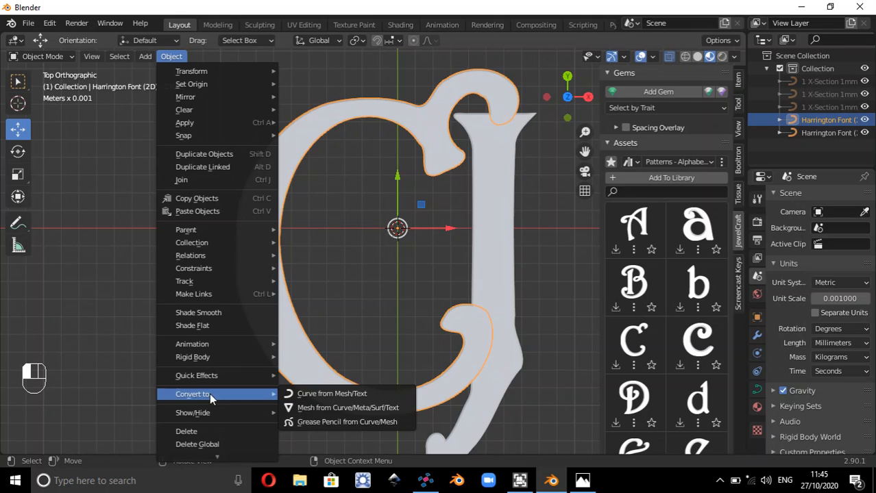
click(329, 408)
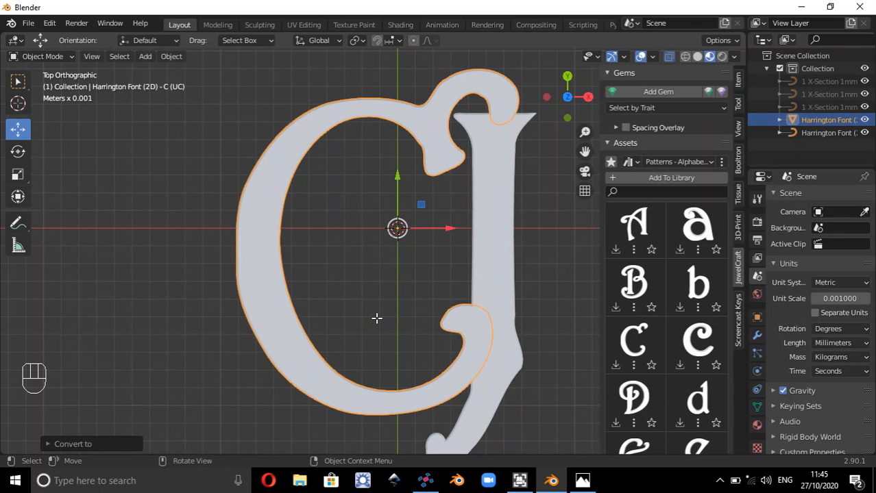
Step: Examine the C mesh's vertices and faces from an angle and from the top in Edit Mode
key(Tab)
middle_drag(310, 301, 328, 247)
scroll(290, 348, up, 2)
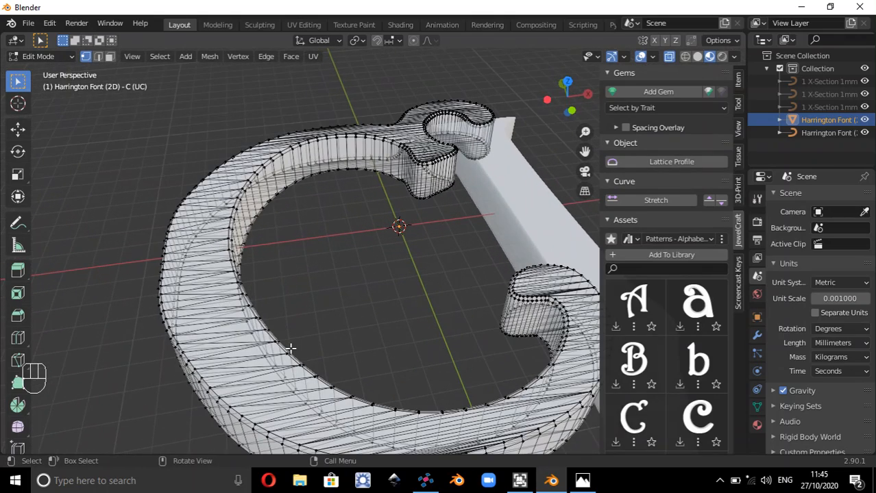
scroll(334, 301, down, 1)
middle_drag(349, 289, 346, 250)
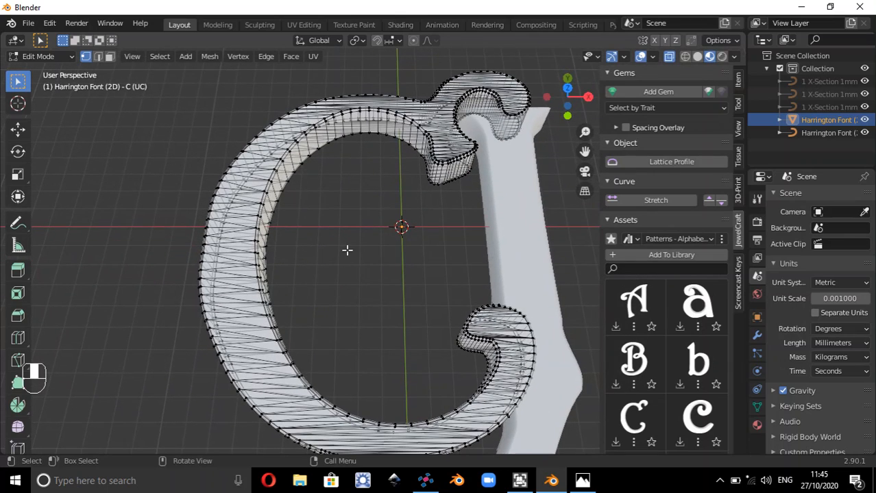
click(572, 87)
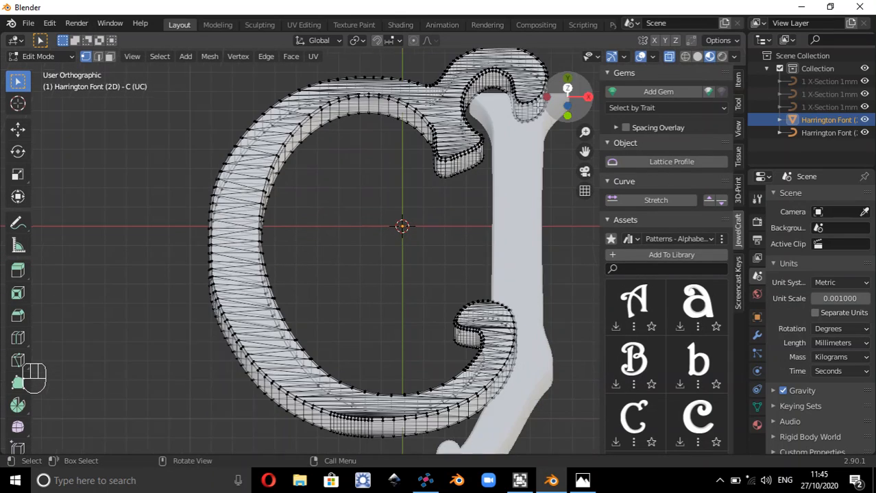
scroll(387, 269, down, 3)
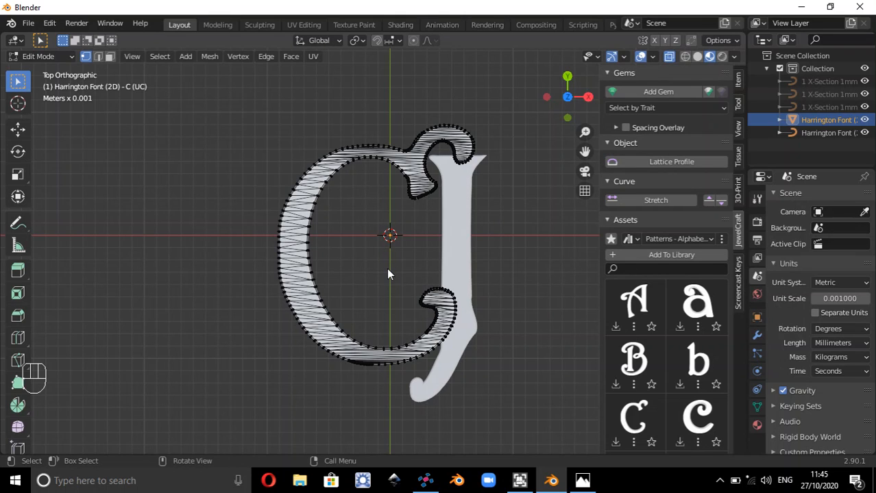
key(Tab)
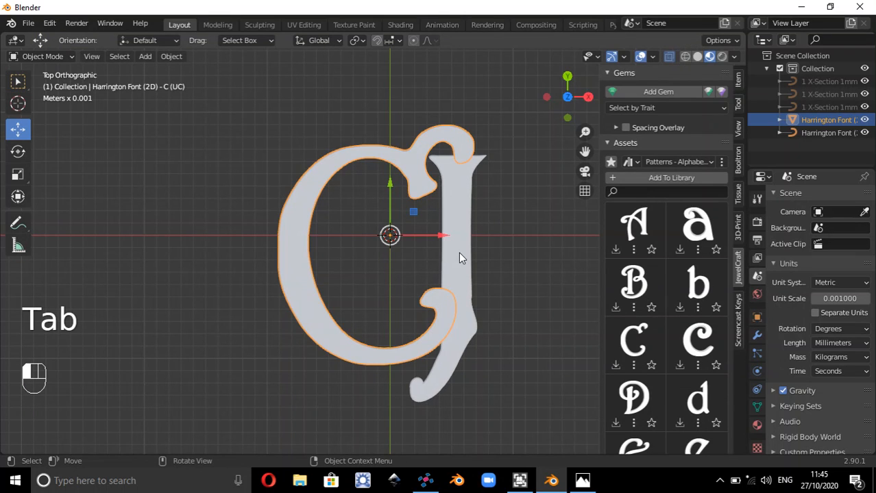
Step: Convert the 2D J curve to a mesh and check its geometry in Edit Mode
click(459, 251)
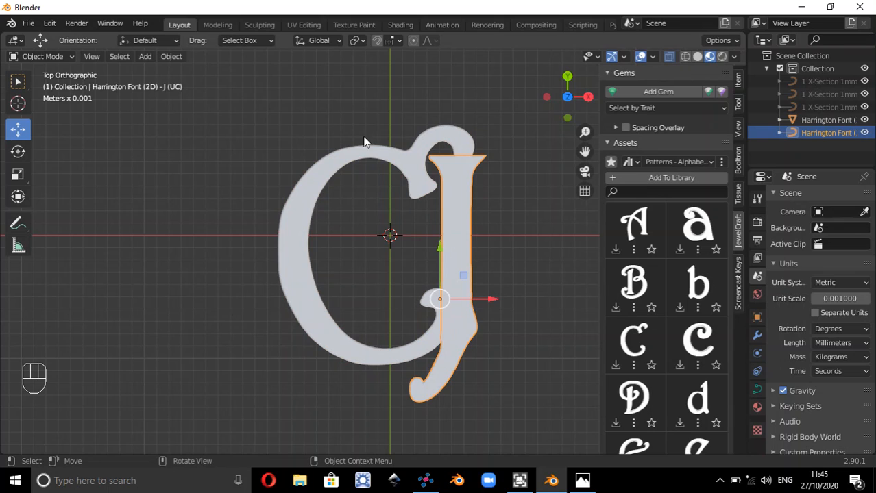
click(171, 57)
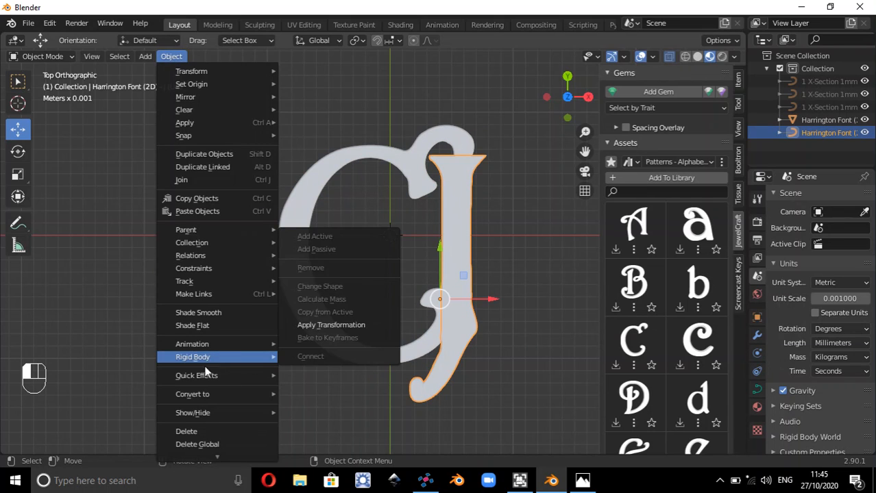
mouse_move(217, 391)
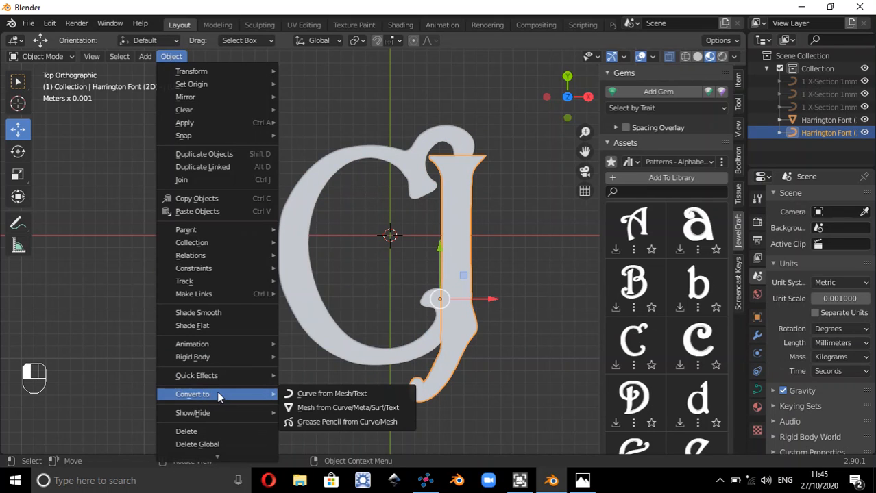
click(317, 409)
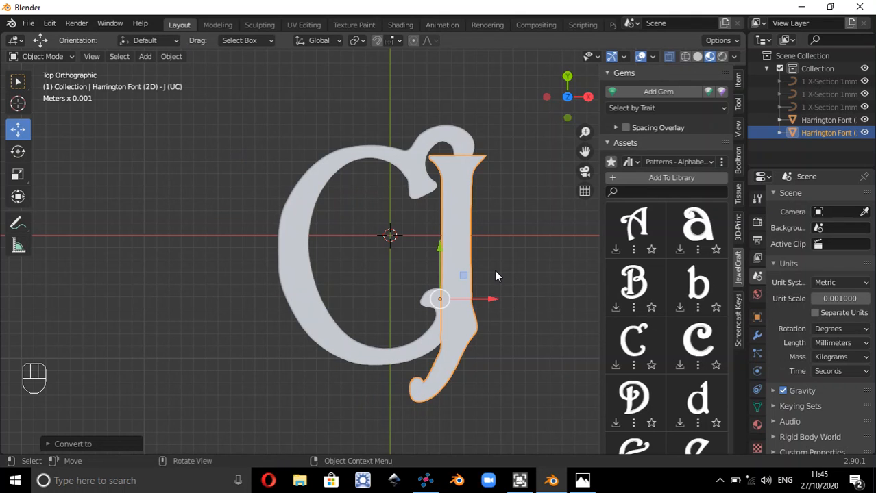
key(Tab)
middle_drag(474, 284, 485, 257)
scroll(485, 256, up, 3)
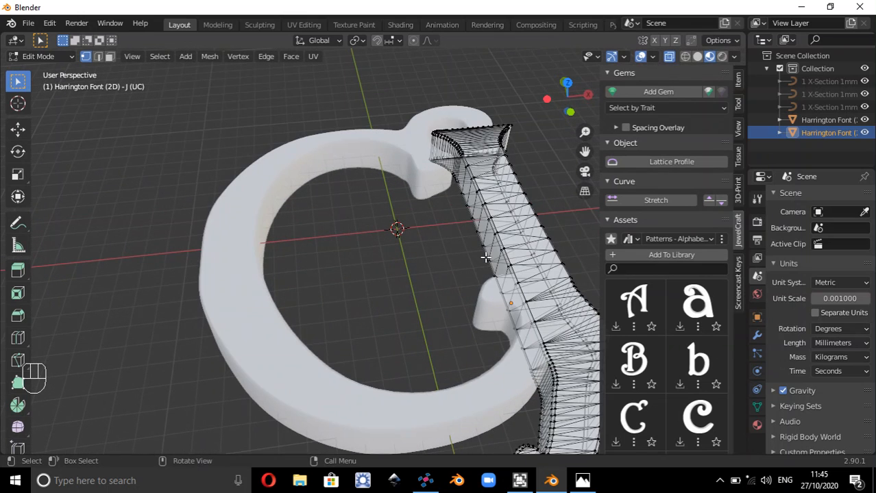
scroll(484, 256, down, 3)
key(Tab)
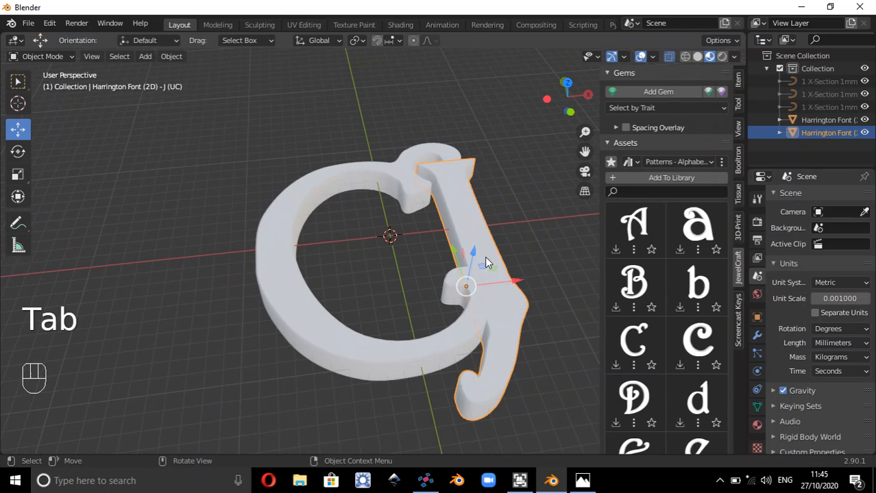
click(567, 83)
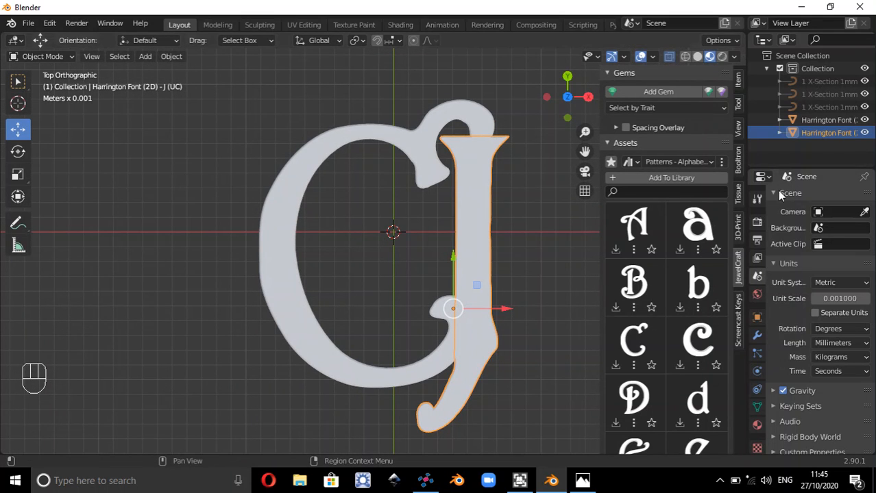
Step: Merge the C and J meshes into one solid with Booltron's destructive Union, keeping the J as the active object
click(738, 166)
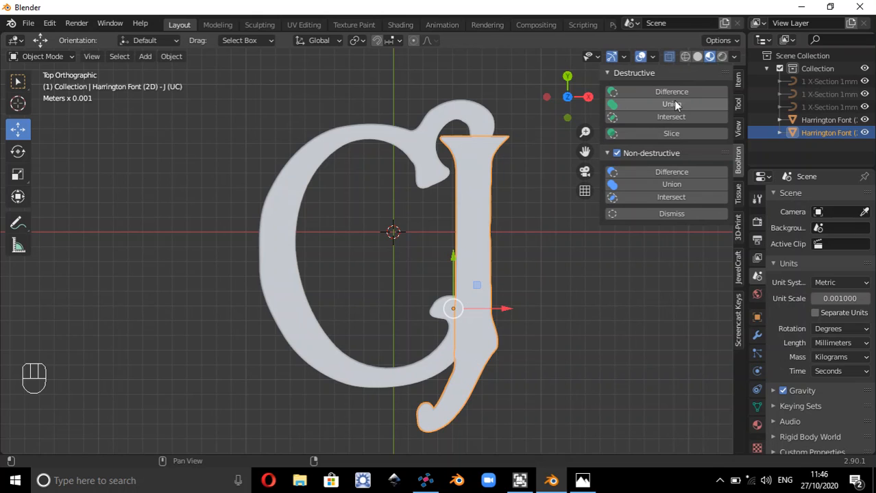
click(342, 140)
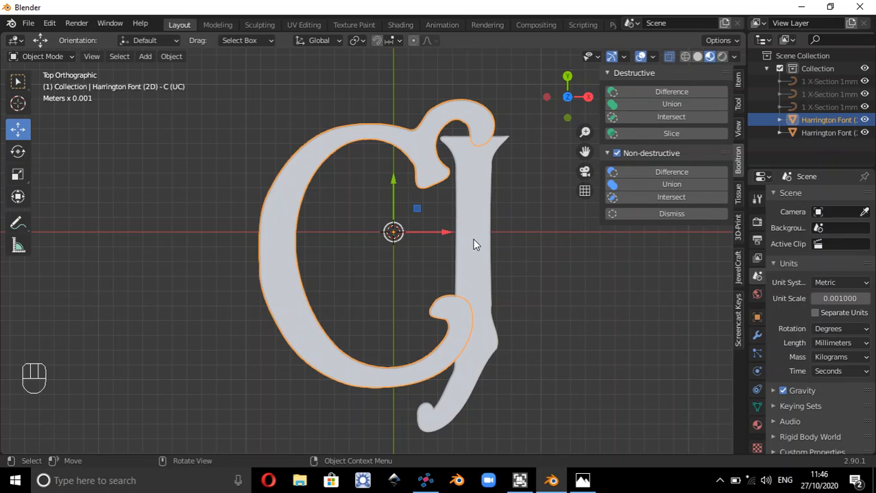
key(shift)
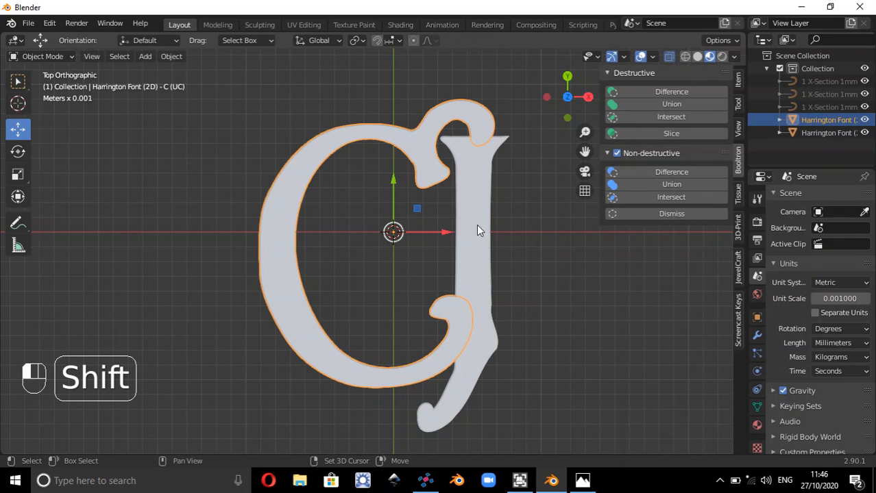
shift+click(478, 231)
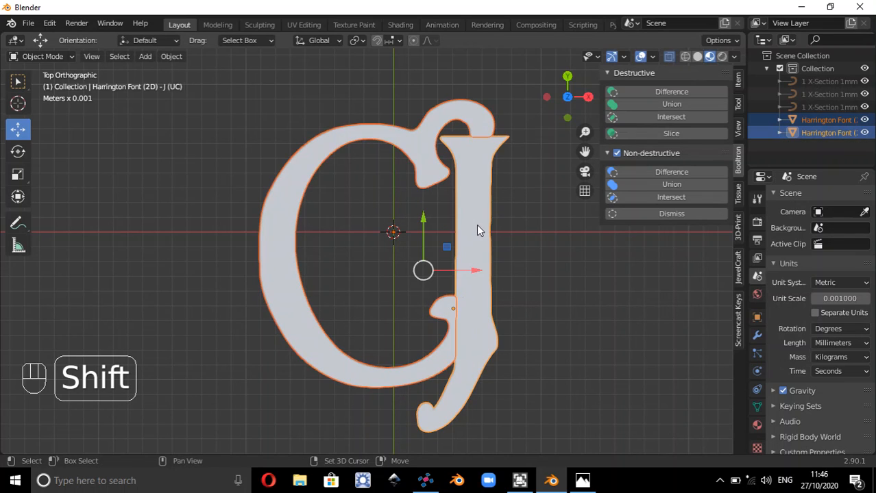
click(676, 104)
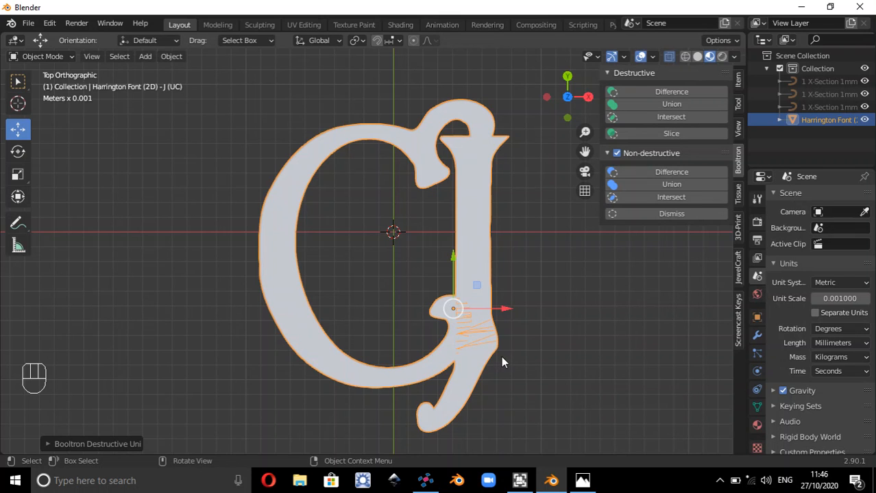
Step: Inspect the faulty faces where the letters overlap and undo the Booltron union of the C and J
middle_drag(501, 355, 508, 257)
scroll(510, 302, up, 4)
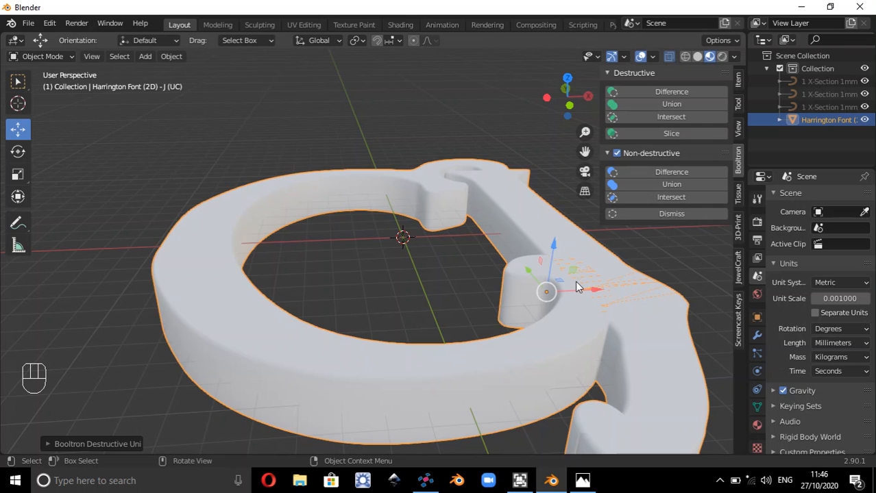
scroll(575, 281, down, 2)
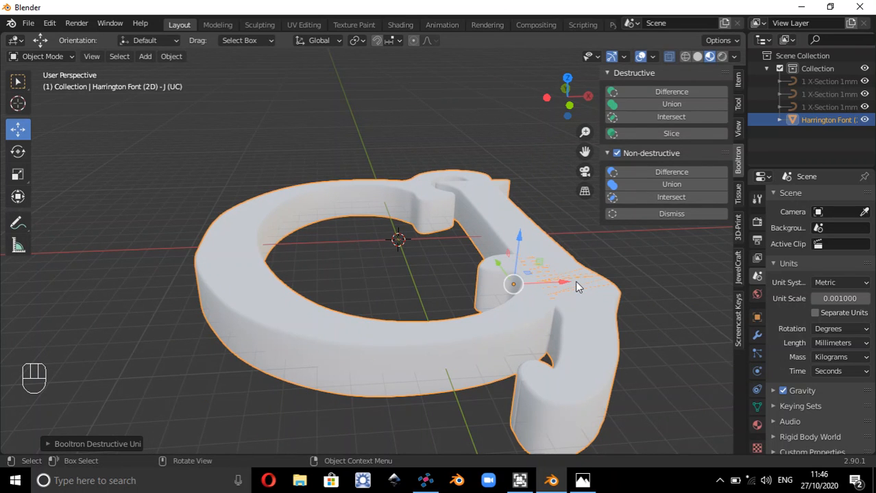
key(ctrl)
key(ctrl+z)
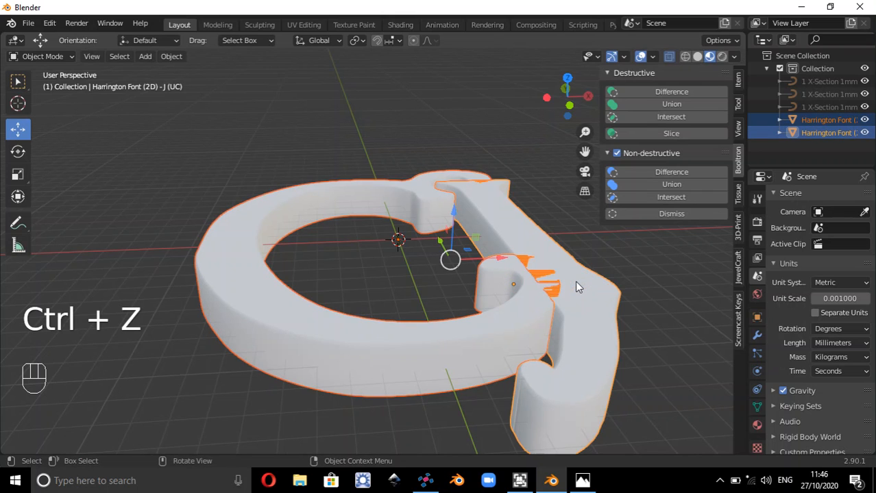
Step: Select only the J mesh, focusing on the area where it overlaps the C
click(277, 196)
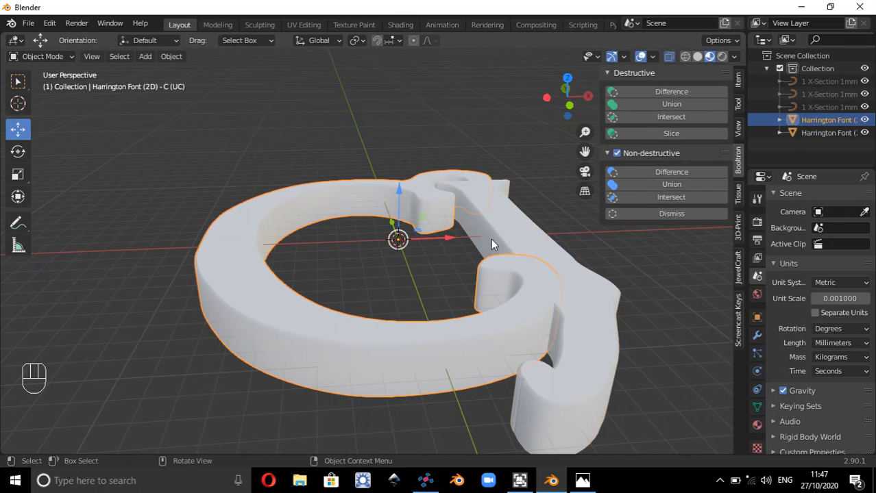
click(541, 240)
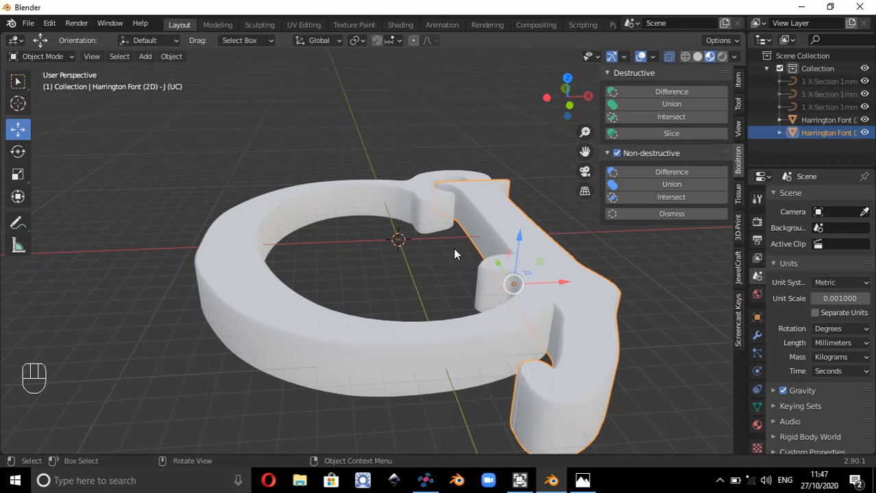
shift+middle_drag(459, 248, 410, 244)
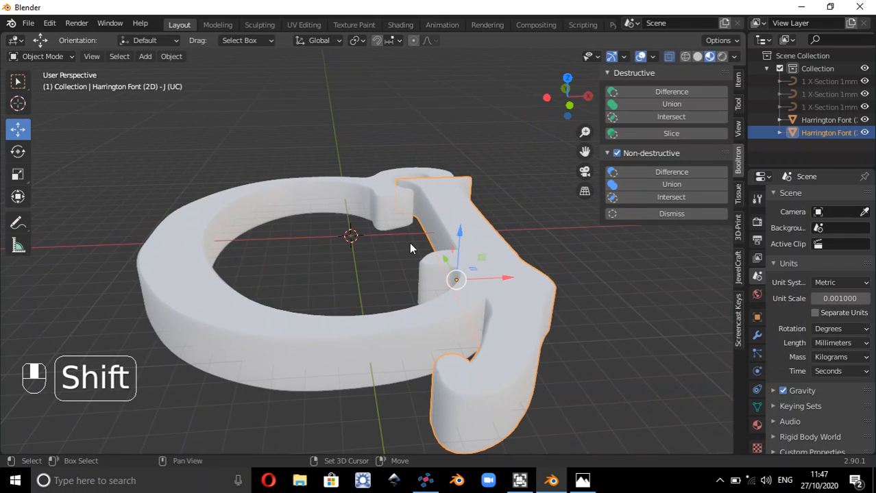
scroll(410, 248, up, 1)
scroll(409, 248, up, 1)
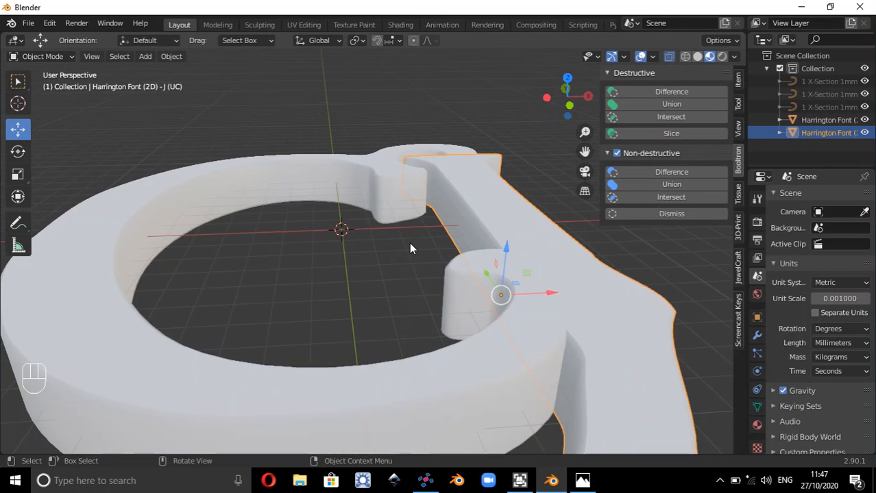
scroll(410, 248, up, 1)
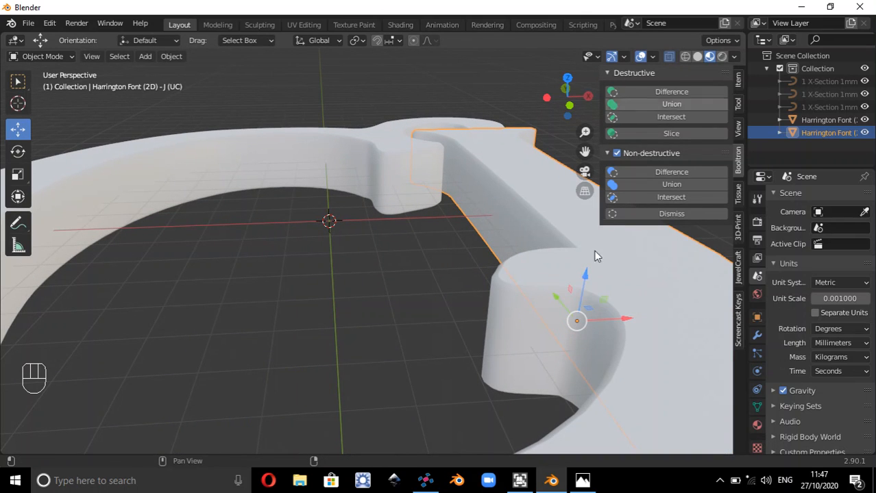
Step: Raise the J mesh about 0.1 mm along the Z axis
drag(586, 272, 586, 276)
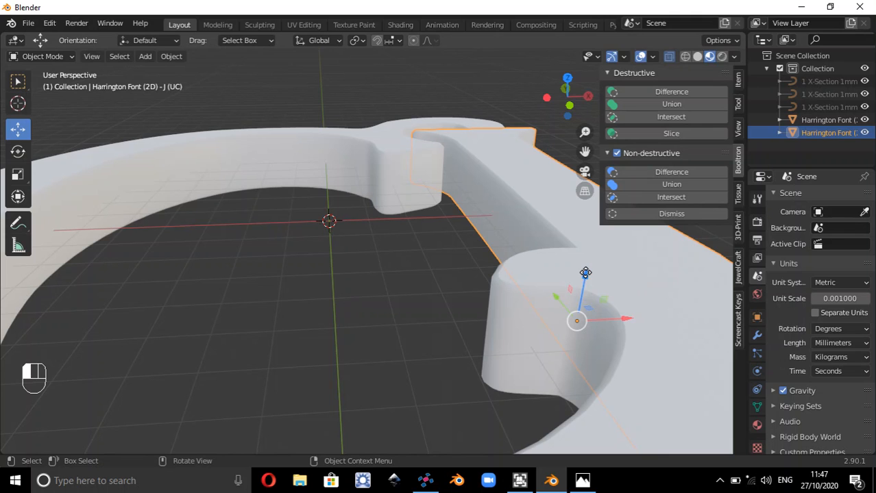
drag(585, 274, 586, 267)
scroll(452, 304, down, 5)
scroll(467, 289, up, 5)
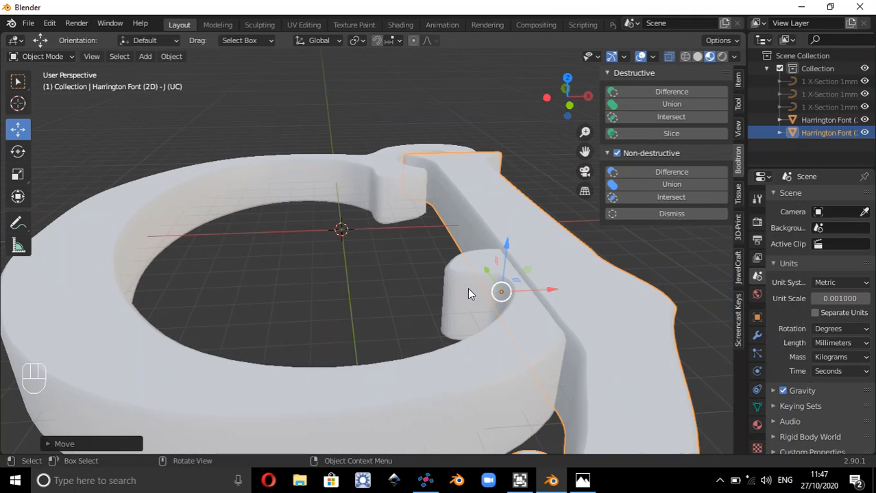
scroll(501, 283, up, 2)
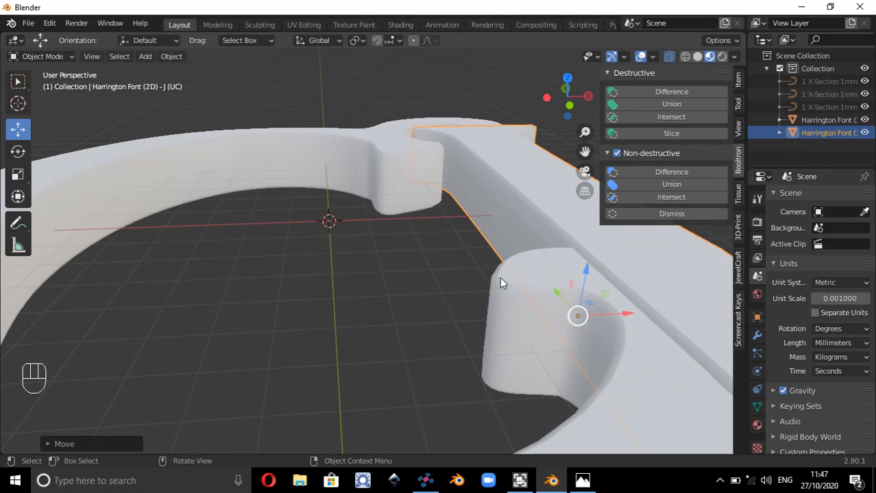
Step: Set the J mesh's Z location to 0.01 mm
click(738, 82)
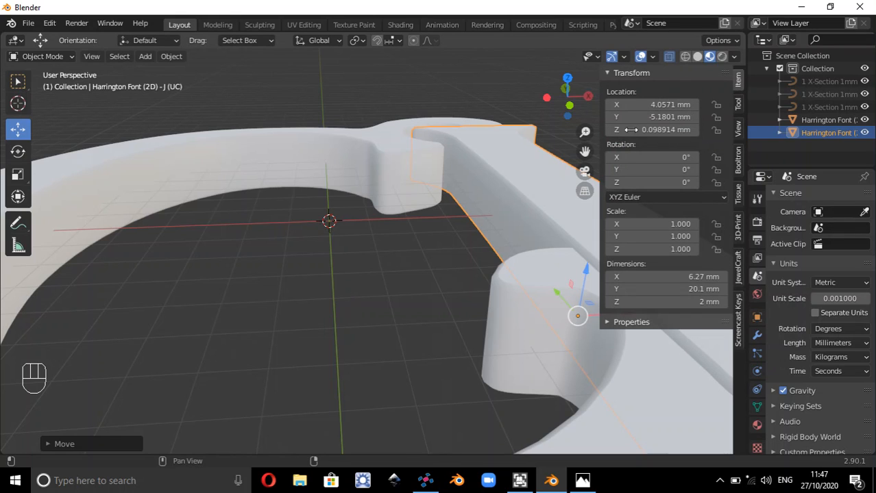
click(668, 130)
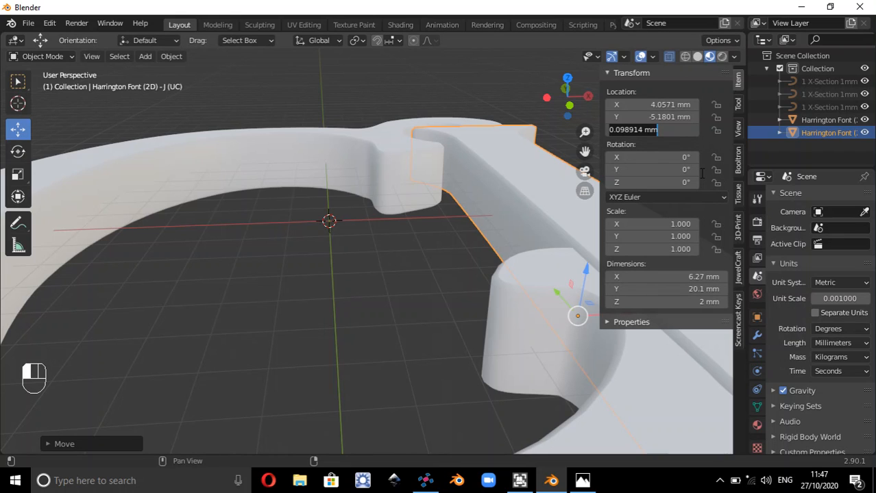
text(0.01)
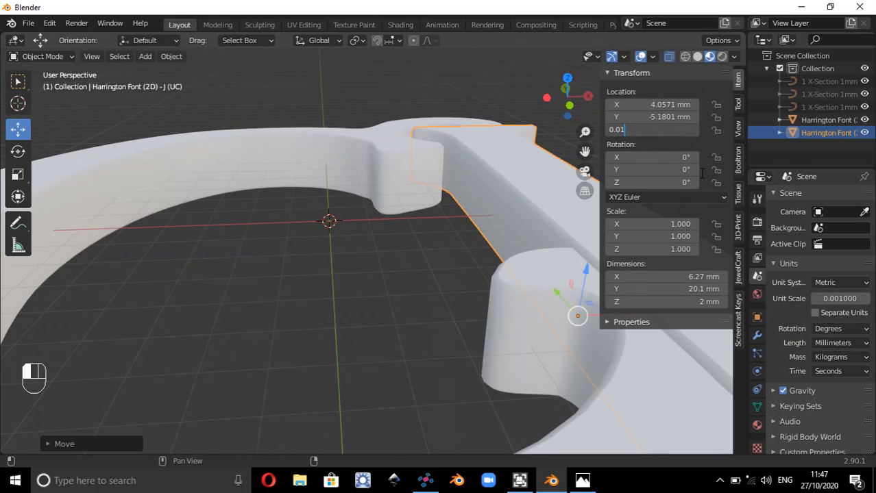
text(mm)
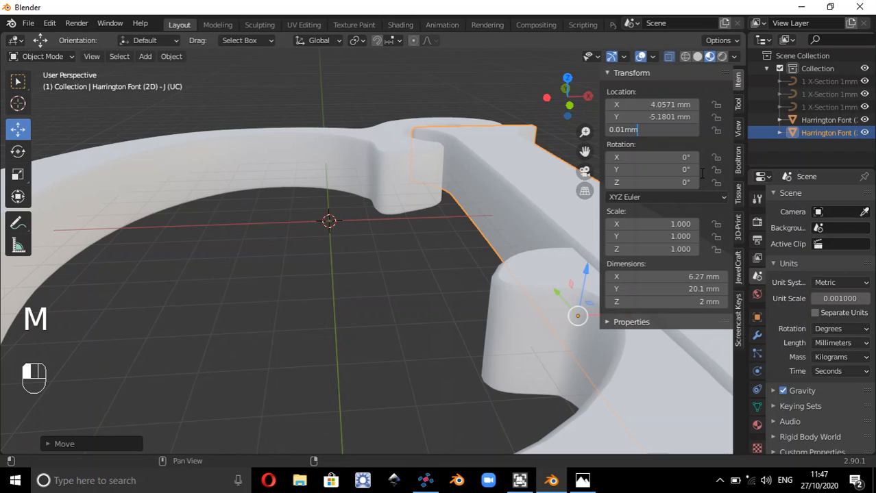
key(Return)
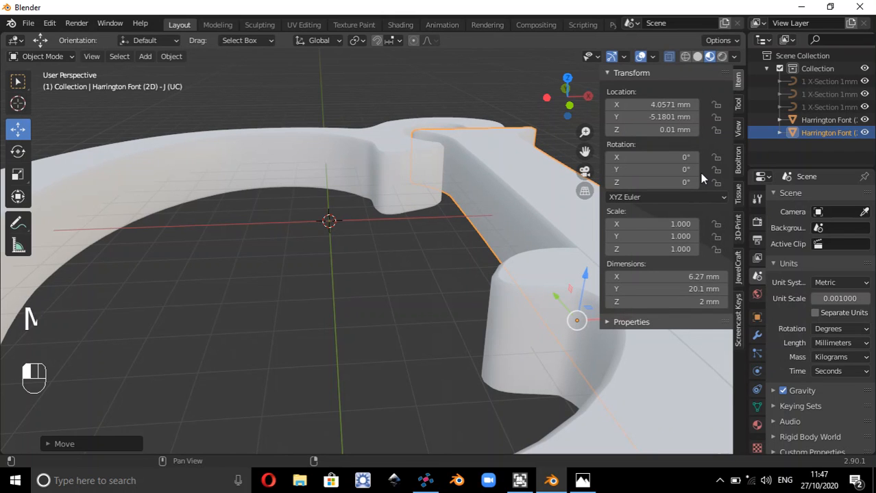
Step: Examine the height offset between the J and C up close, and view both letters from the top
scroll(592, 259, up, 2)
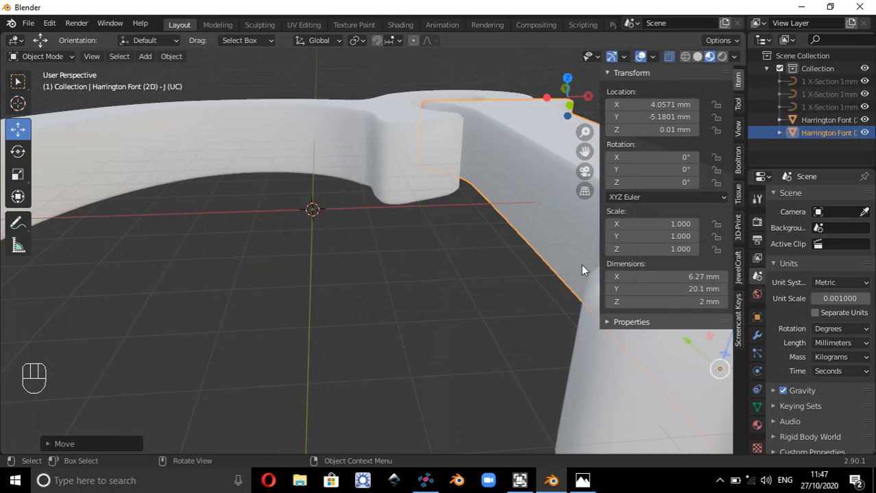
scroll(581, 264, up, 2)
shift+middle_drag(543, 267, 512, 219)
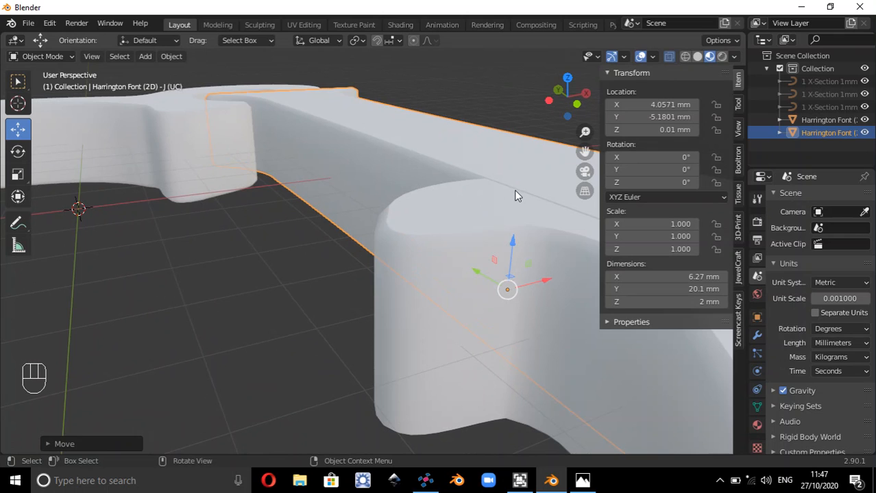
scroll(515, 192, down, 3)
scroll(517, 194, down, 2)
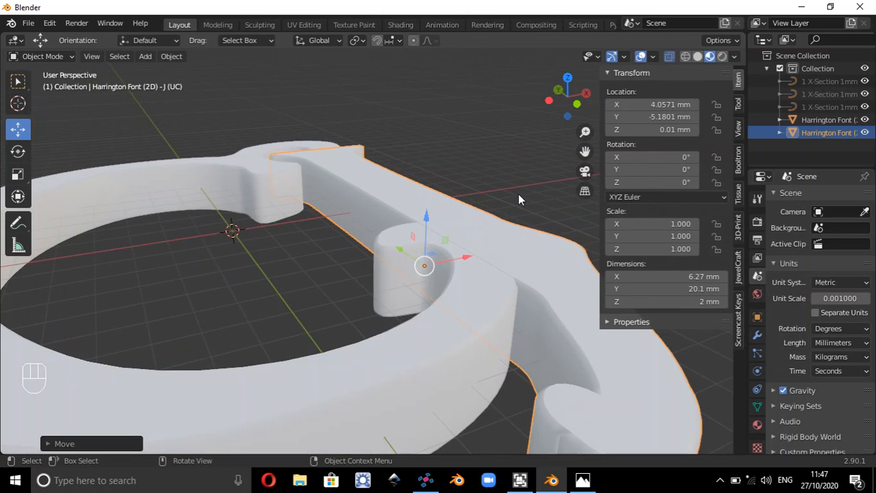
scroll(517, 194, down, 3)
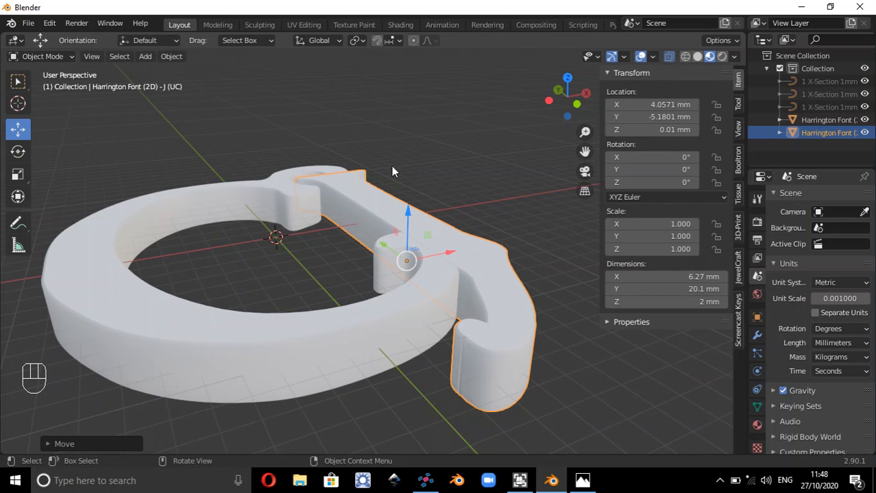
click(569, 77)
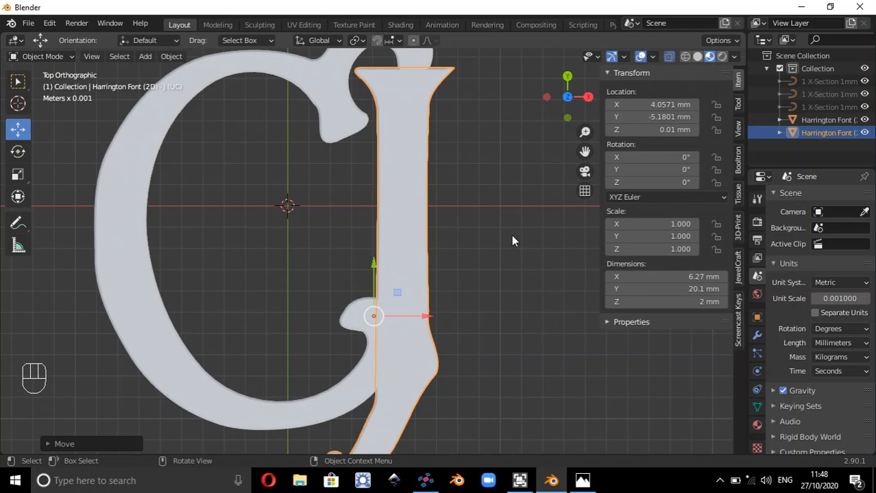
scroll(518, 236, down, 2)
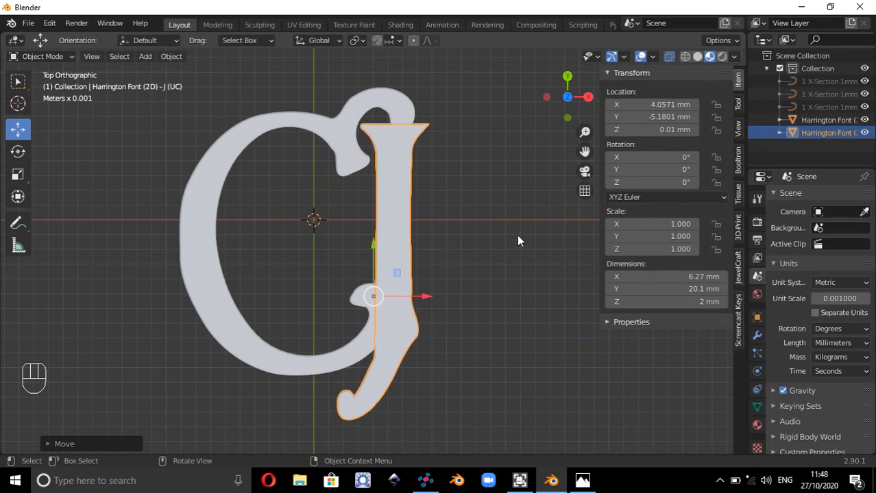
Step: Merge the J and C meshes with Booltron's destructive Union, keeping the C as the active object
key(shift)
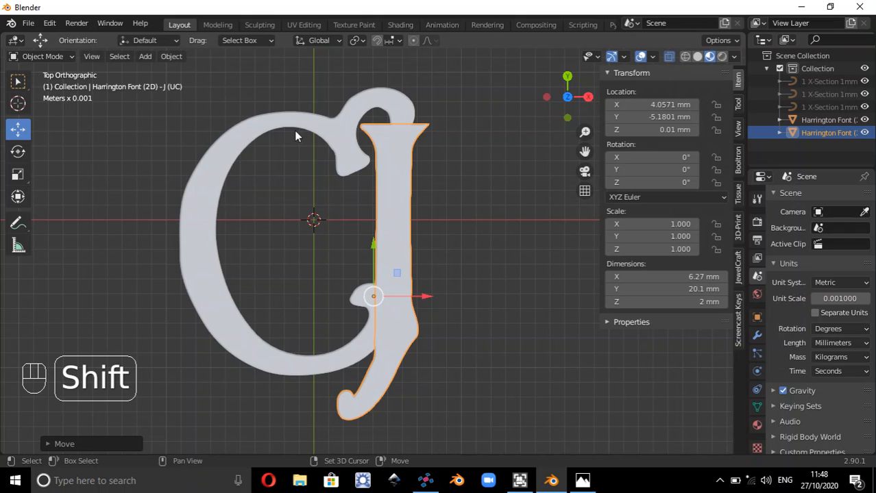
shift+click(254, 134)
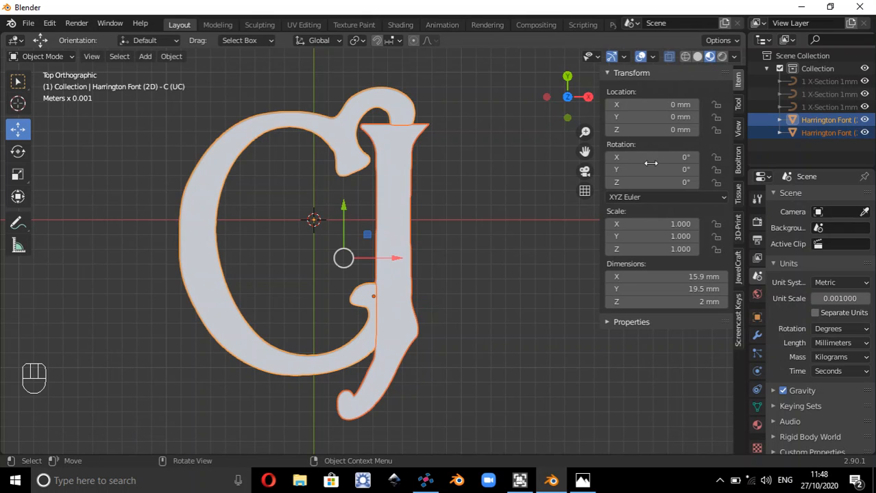
click(737, 163)
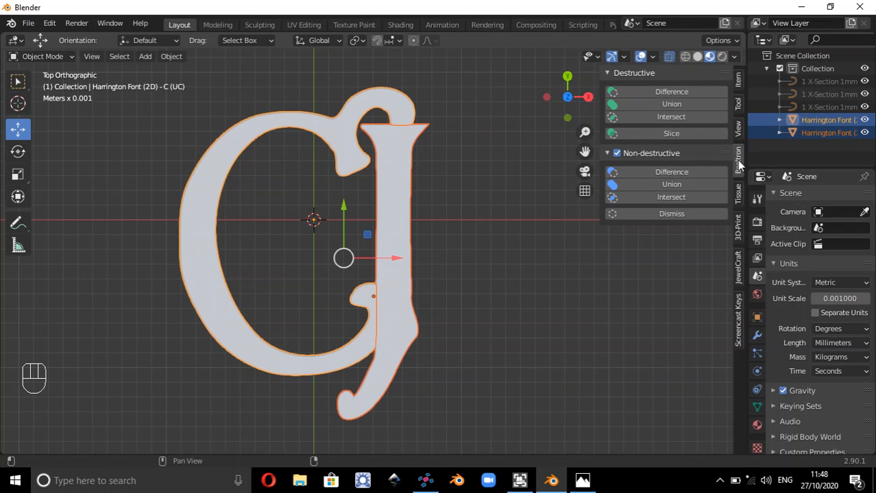
click(663, 105)
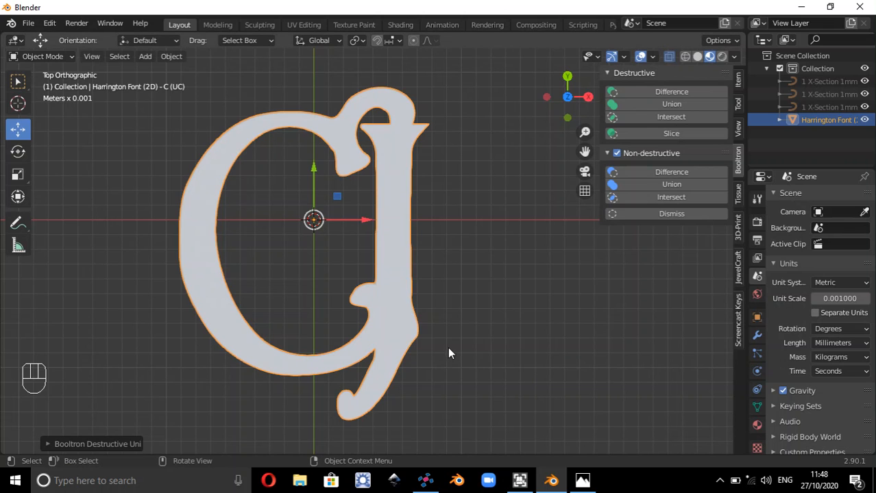
Step: Examine the merged monogram's surface from an angle where the J crosses the C
middle_drag(442, 348, 425, 270)
scroll(425, 270, up, 3)
scroll(453, 247, up, 3)
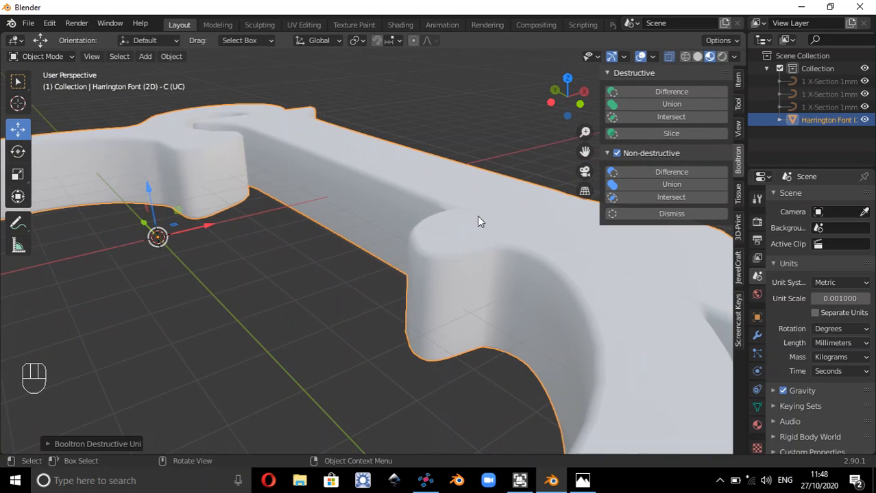
scroll(477, 229, up, 2)
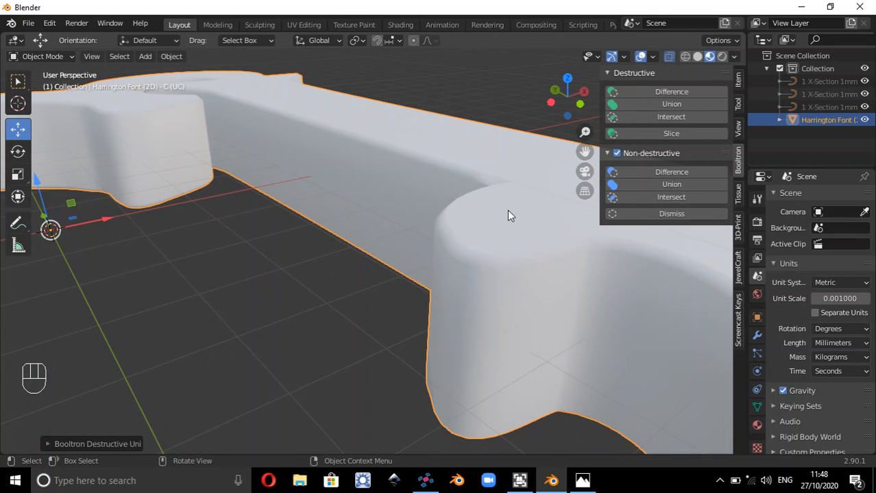
scroll(500, 222, down, 5)
scroll(500, 221, up, 2)
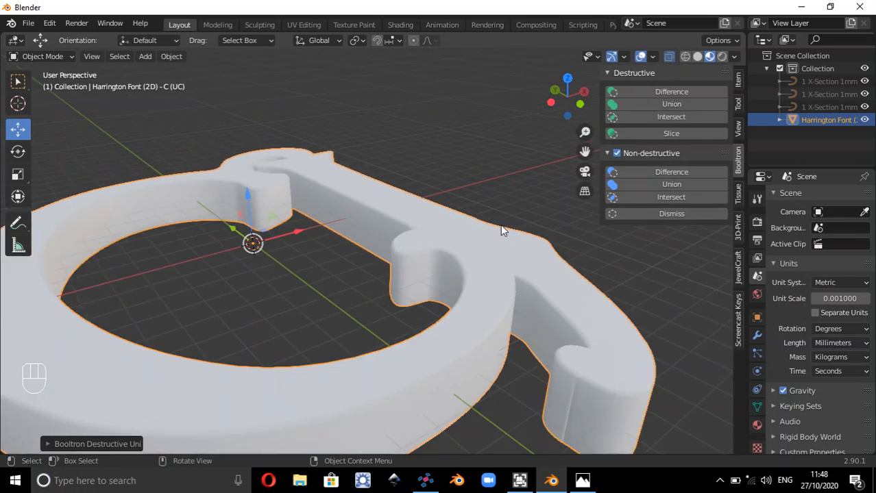
middle_drag(496, 277, 472, 275)
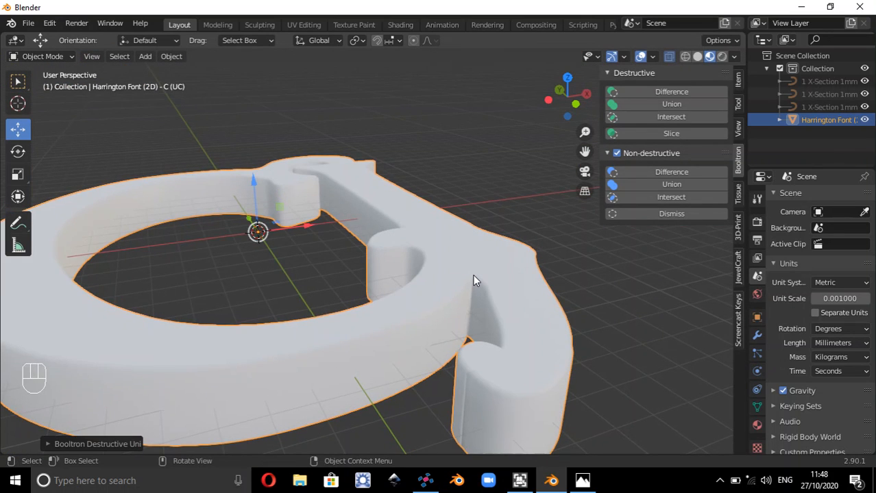
scroll(473, 274, down, 2)
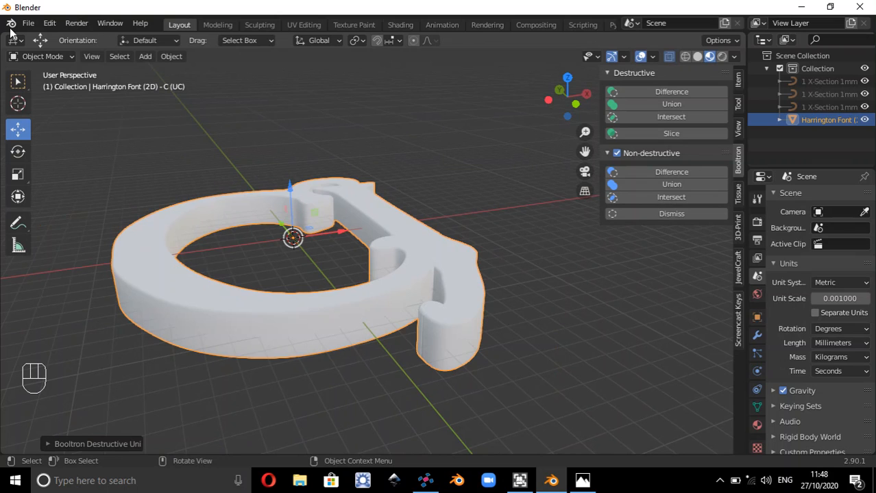
Step: View the merged monogram from the front and examine the junction of the two letters
click(100, 59)
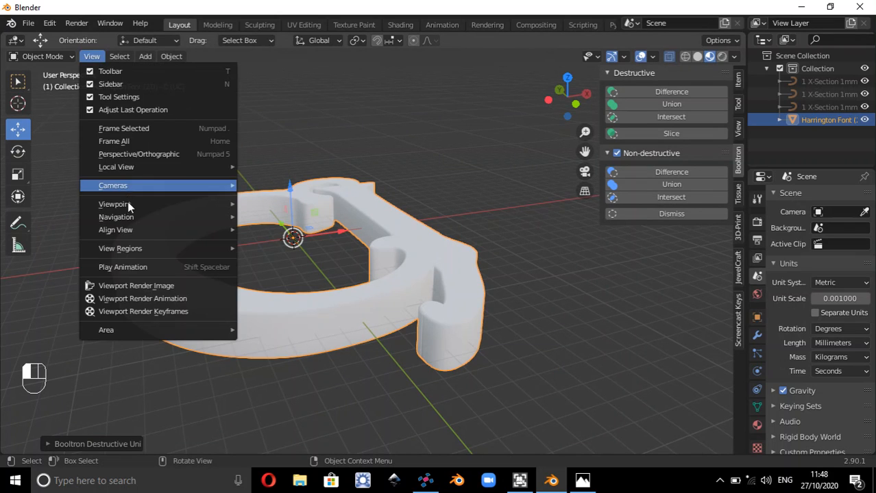
mouse_move(127, 205)
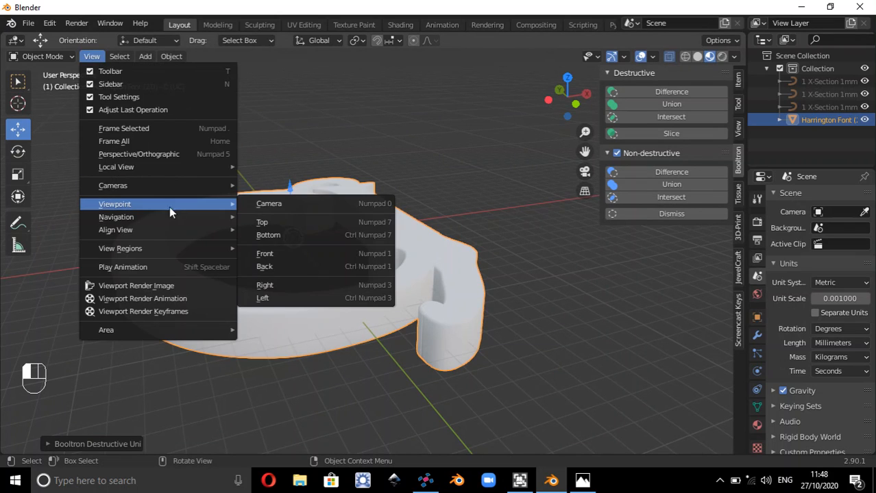
click(290, 253)
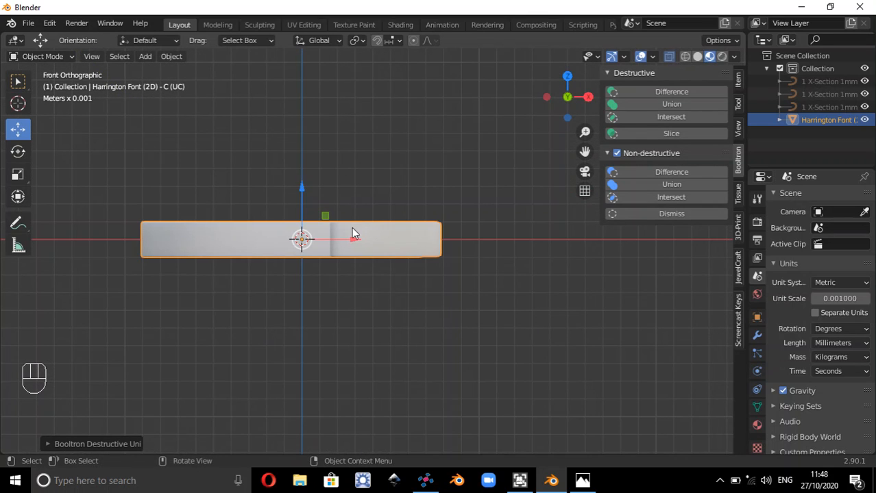
shift+middle_drag(354, 235, 466, 251)
scroll(453, 295, up, 2)
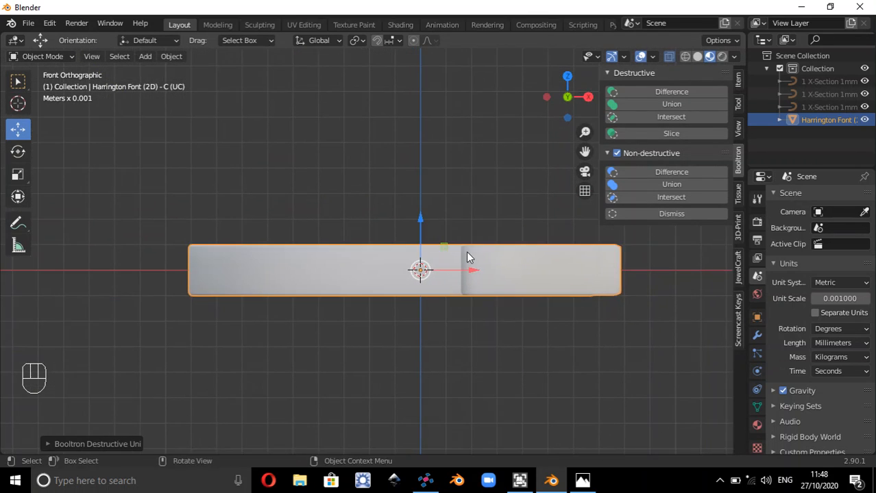
Step: Switch the merged monogram to Edit Mode and examine its upper edge where the J meets the C
scroll(466, 251, up, 2)
scroll(467, 256, down, 1)
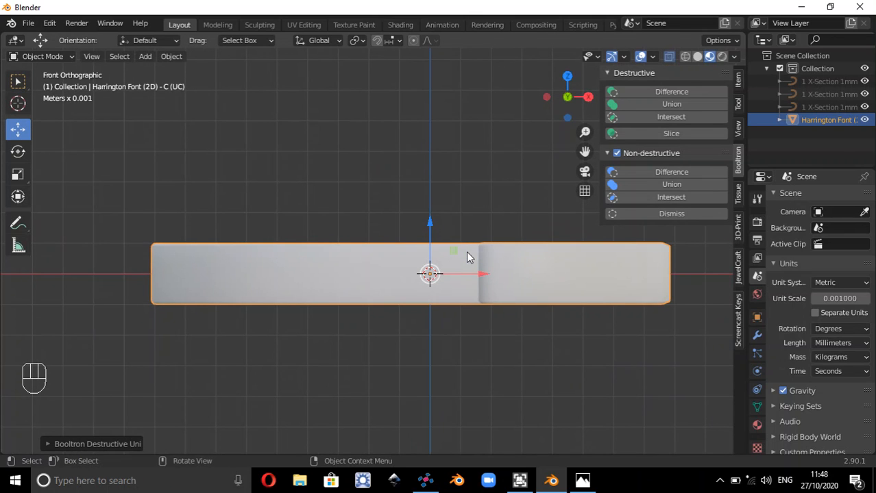
key(Tab)
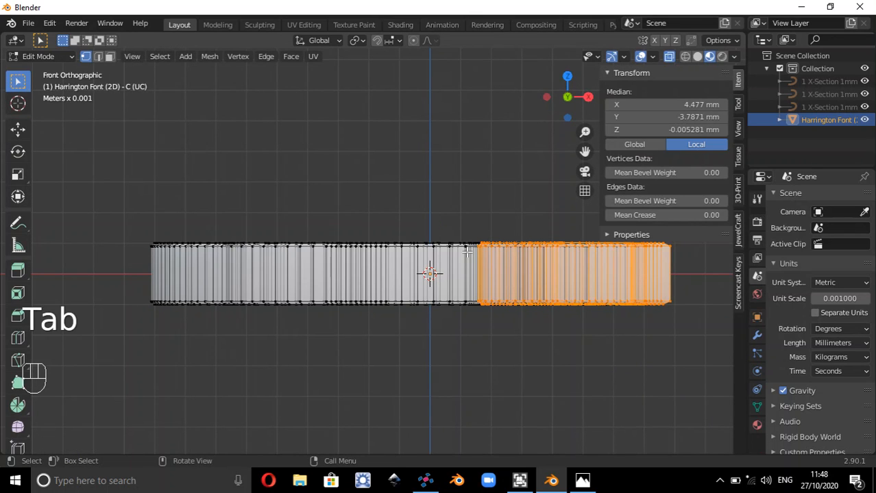
scroll(514, 243, up, 3)
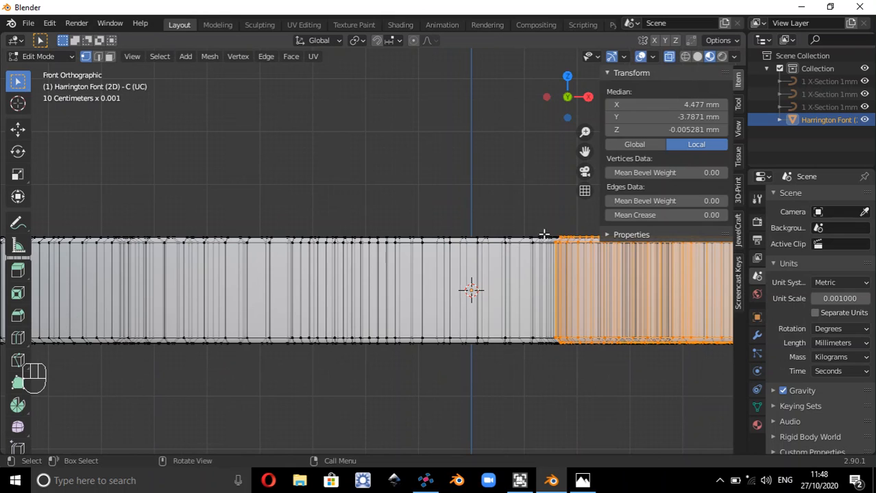
key(shift)
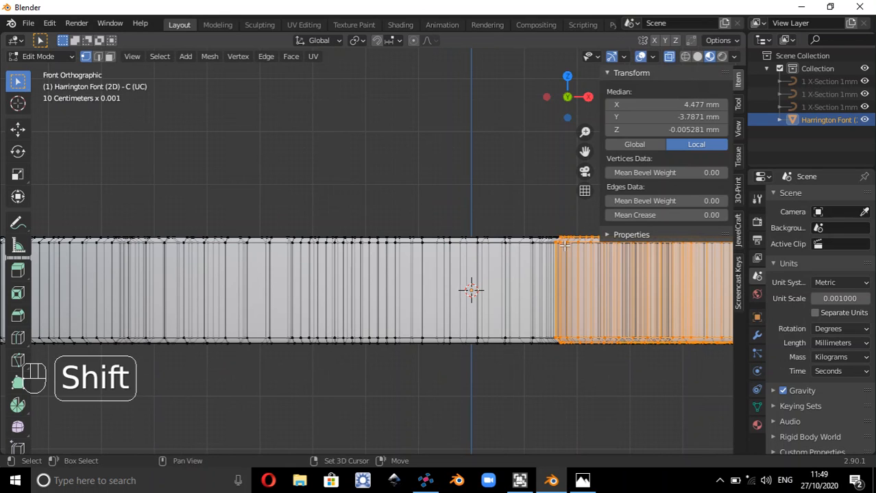
shift+middle_drag(564, 244, 410, 244)
scroll(424, 238, up, 3)
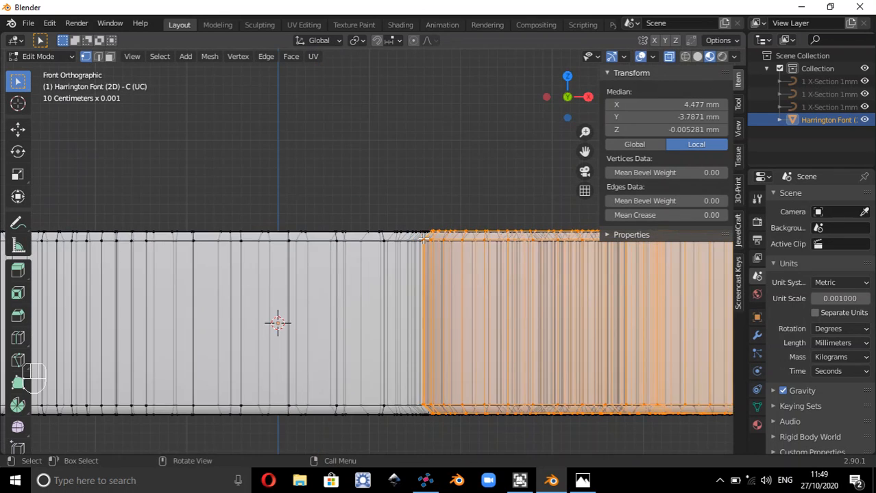
scroll(424, 238, up, 3)
scroll(477, 209, up, 2)
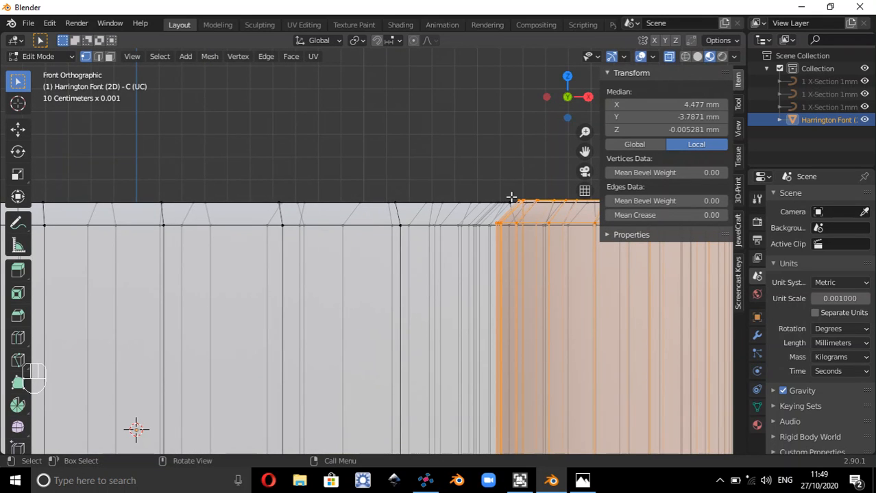
Step: Select single vertices on the upper edges of the C and the J in turn to compare their Z heights
click(473, 216)
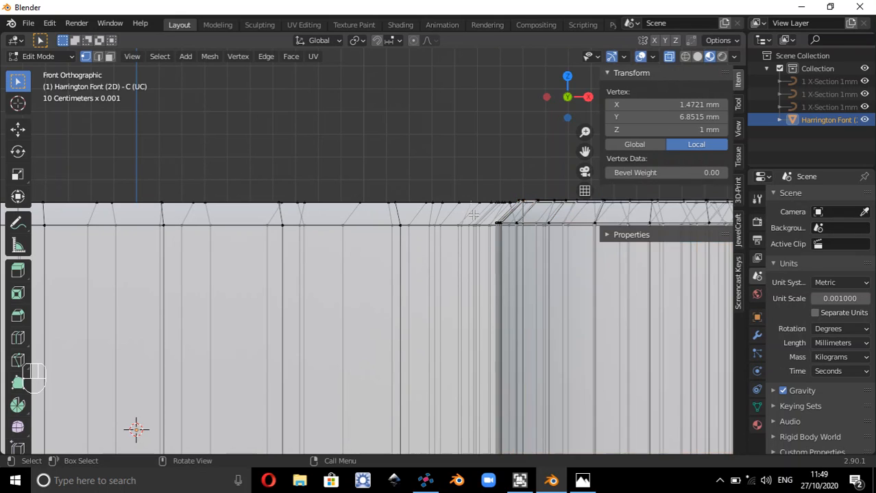
click(540, 198)
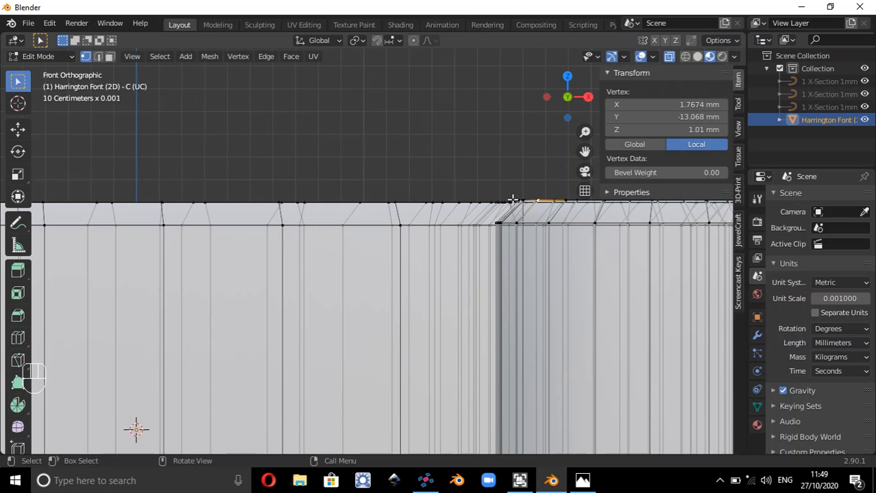
click(468, 220)
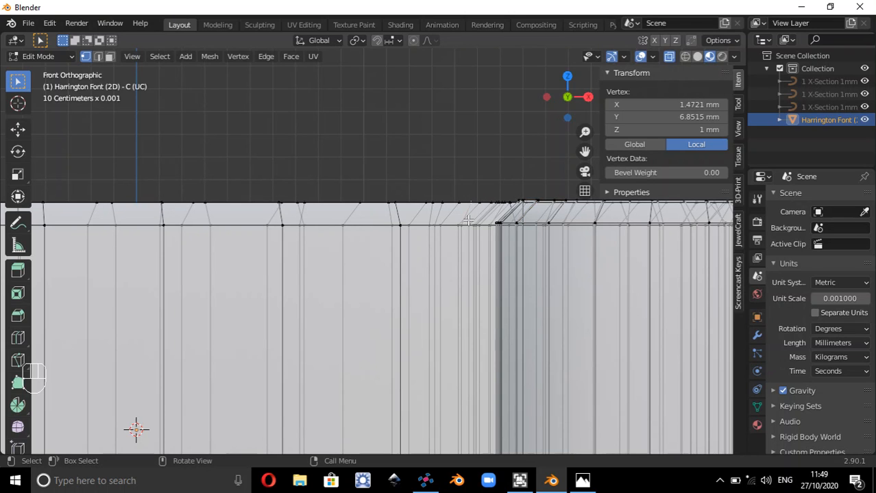
Step: Box-select all vertices along the upper face of the monogram in front view, leaving out the row beneath the bevel
scroll(468, 220, down, 5)
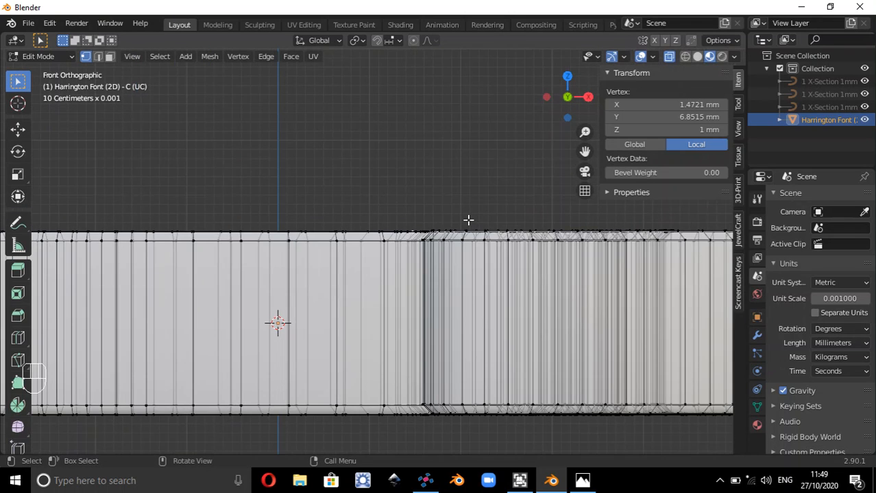
scroll(468, 220, down, 2)
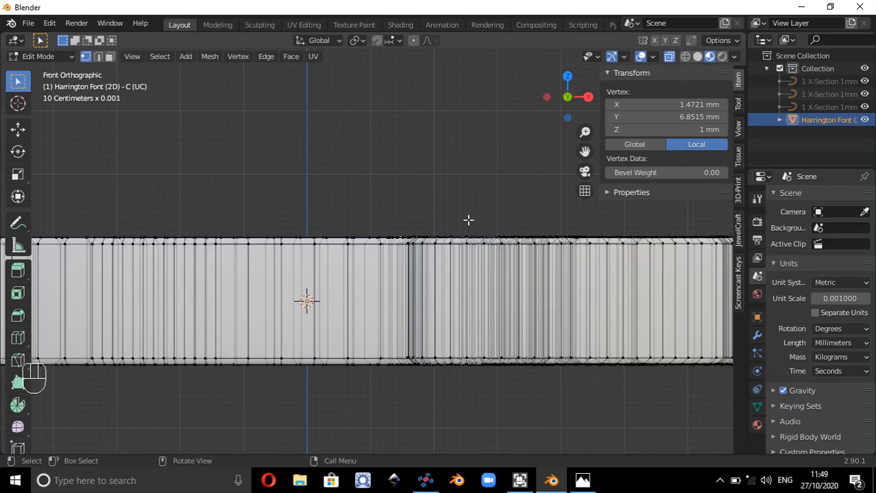
scroll(467, 220, down, 1)
scroll(468, 220, down, 1)
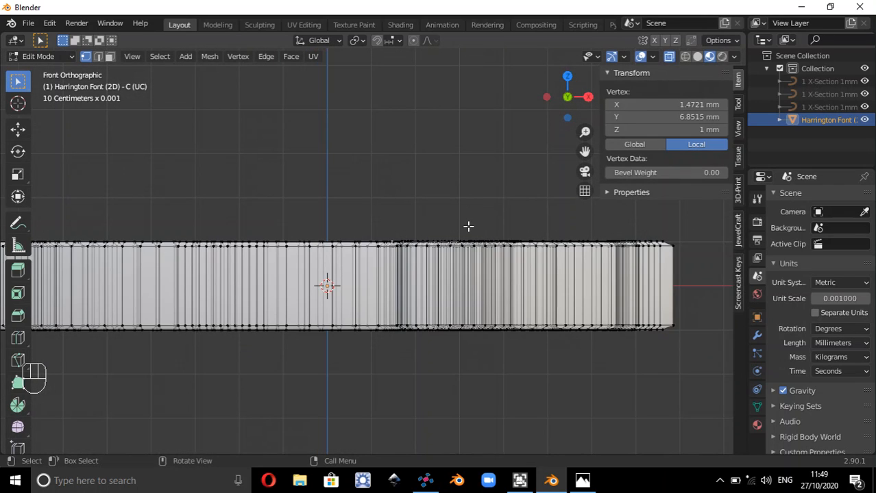
scroll(469, 226, down, 1)
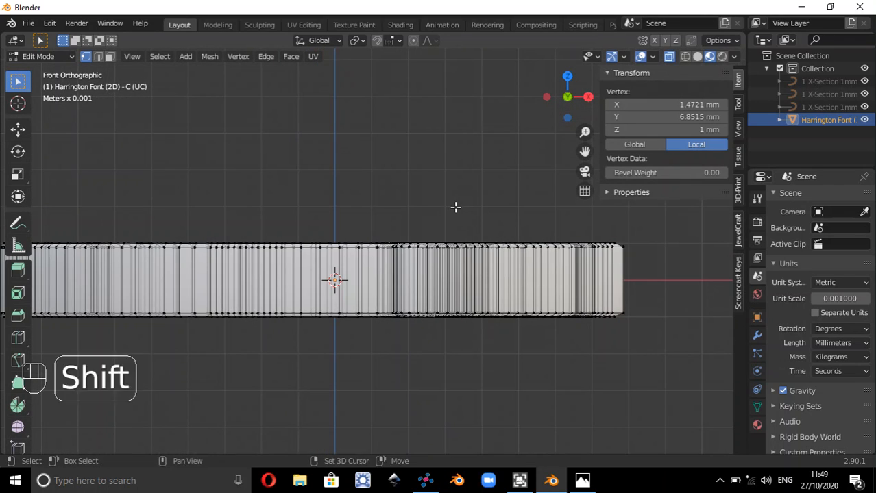
shift+middle_drag(455, 206, 501, 209)
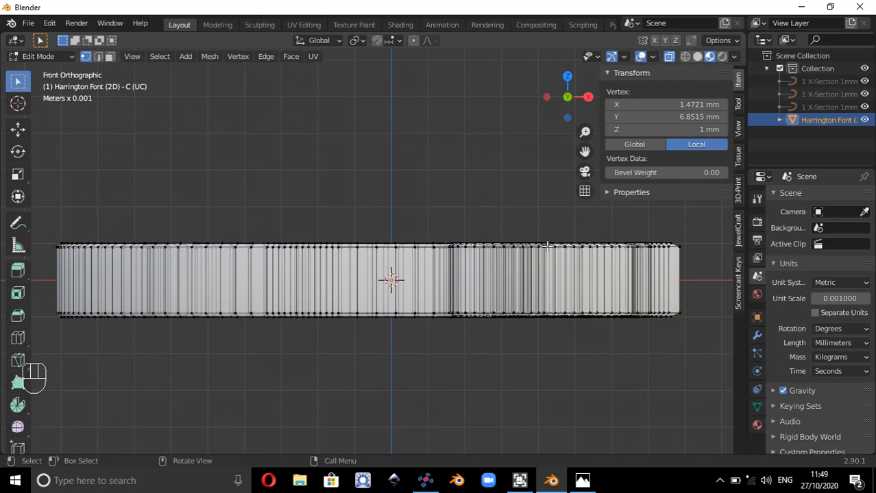
key(b)
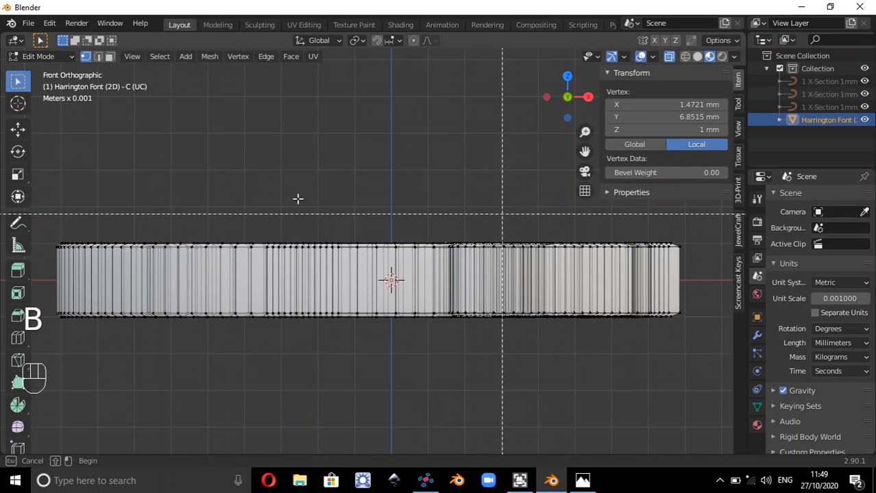
drag(45, 206, 685, 245)
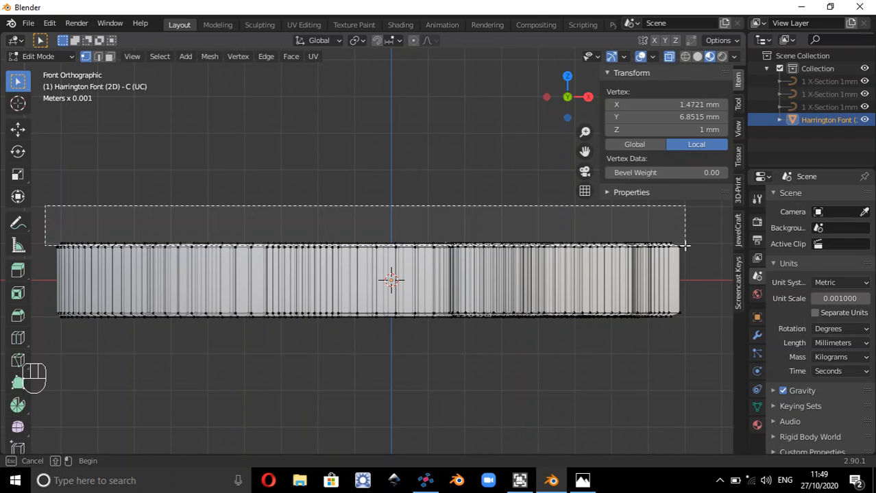
drag(685, 244, 684, 245)
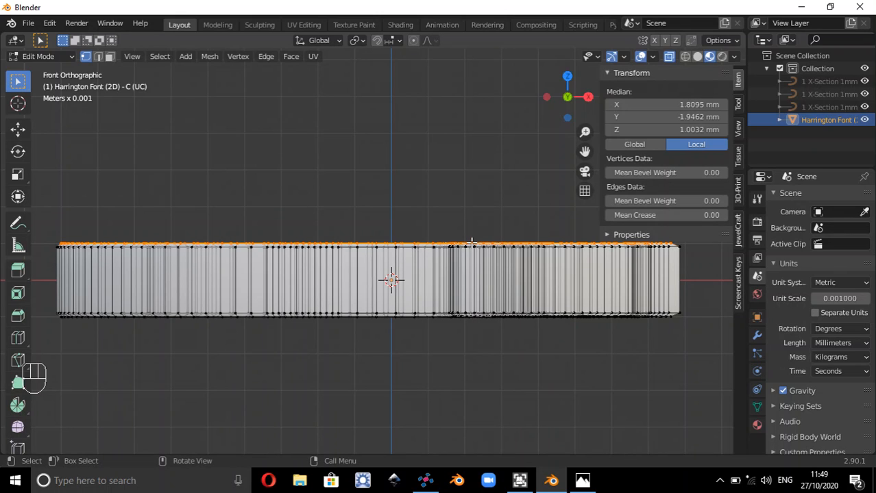
Step: Activate the Move tool and scale the selected upper vertices along Z to nearly zero to level them
scroll(472, 242, up, 3)
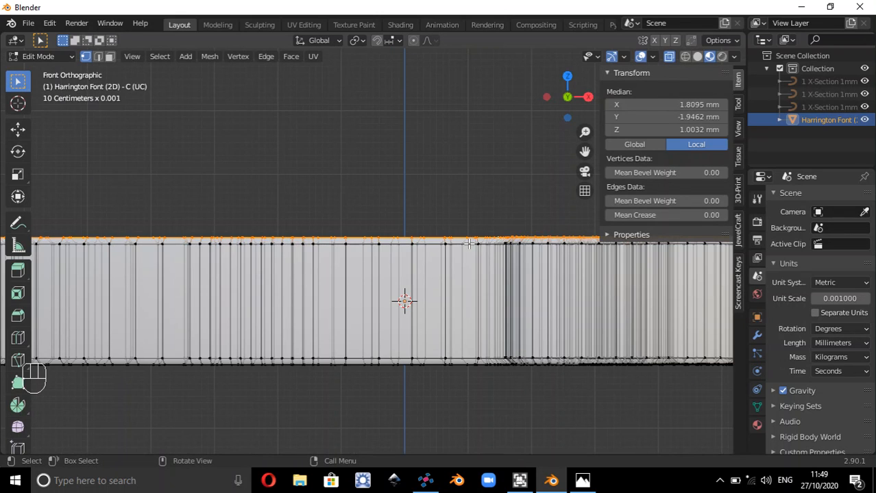
scroll(471, 242, down, 4)
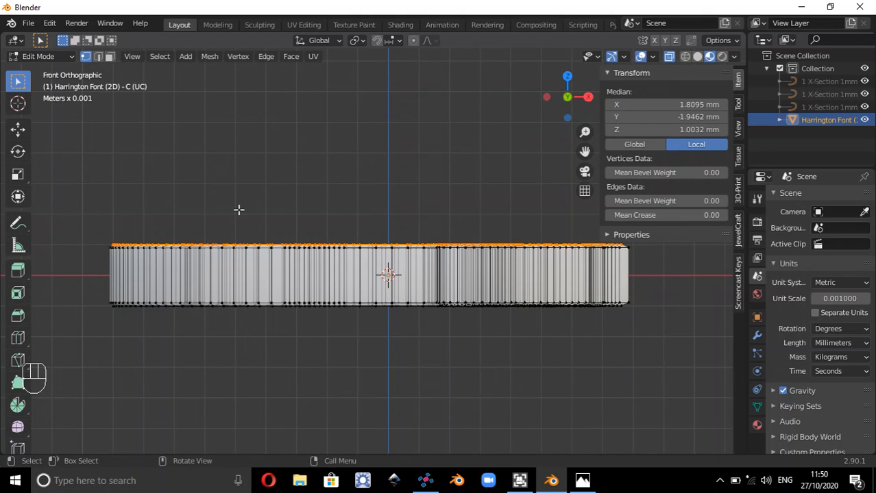
click(18, 132)
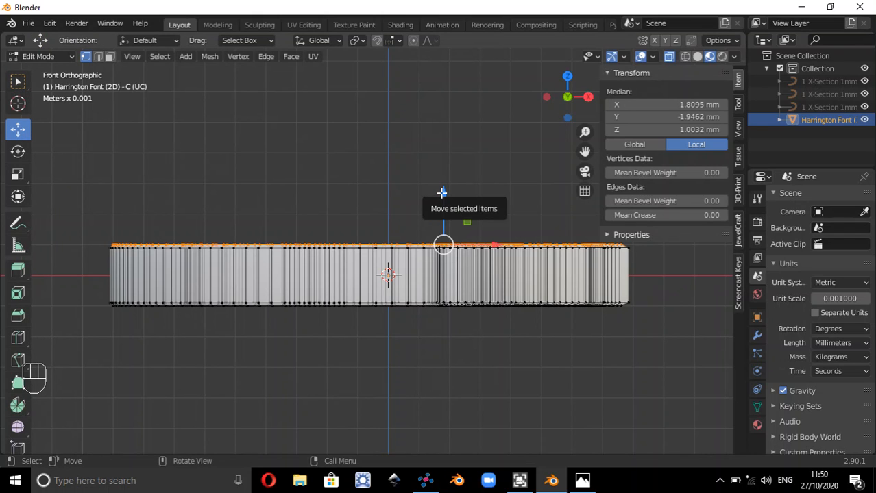
scroll(452, 217, up, 3)
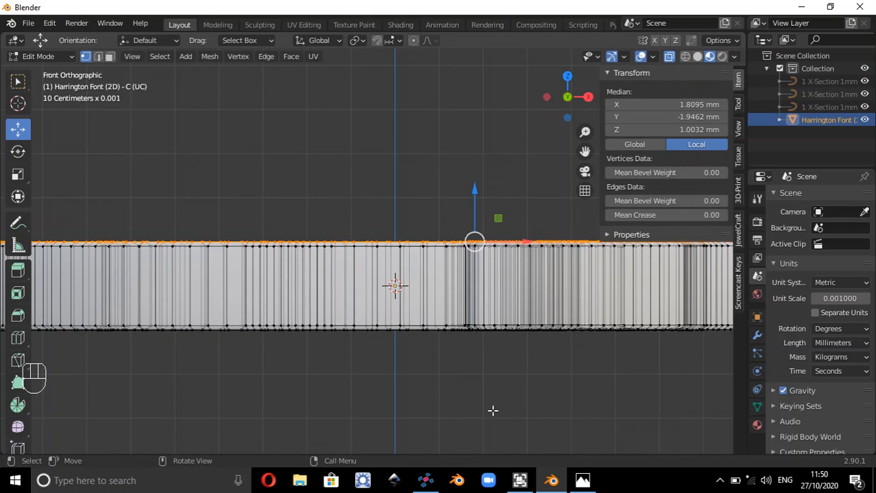
key(s)
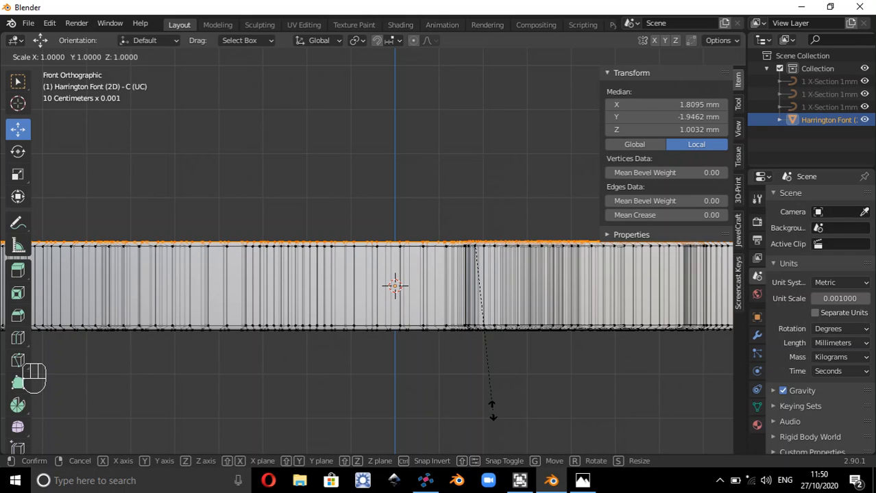
key(z)
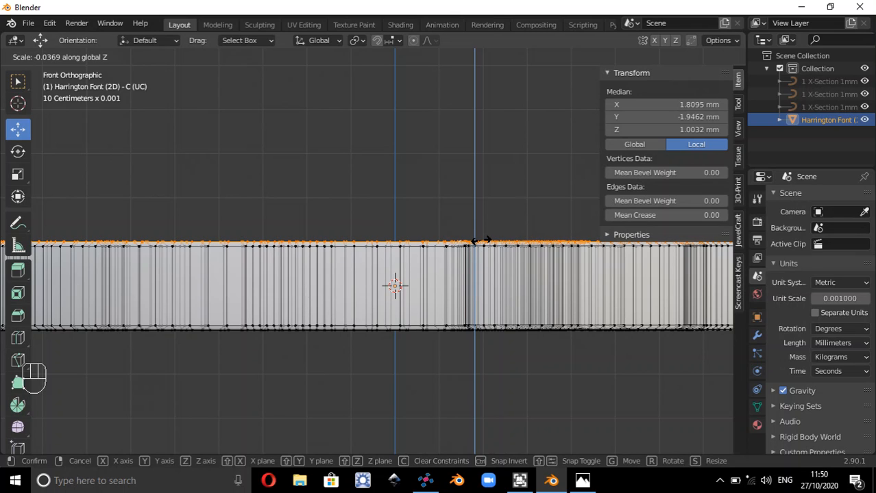
click(480, 240)
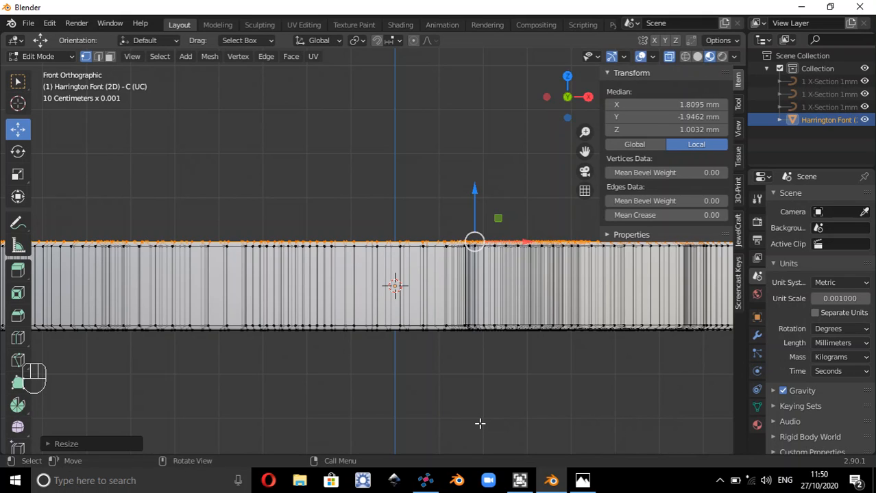
Step: Repeat the near-zero Z scaling on the upper vertices twice more to flatten them completely
key(s)
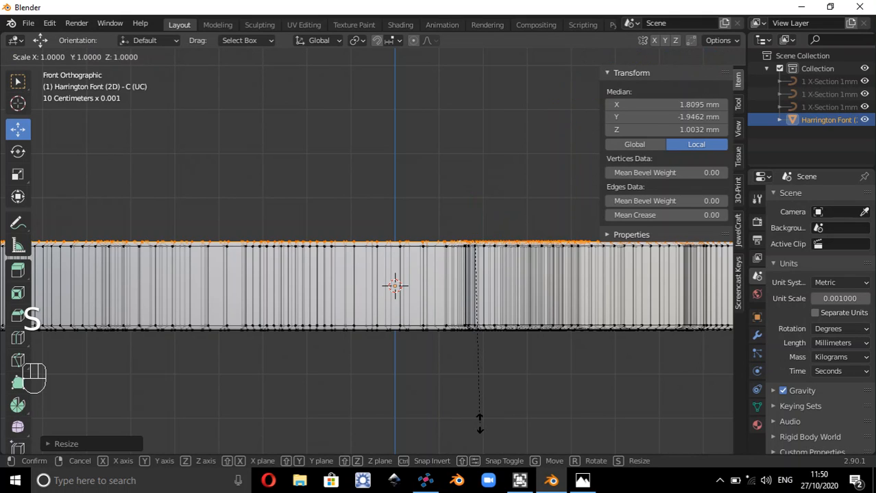
key(z)
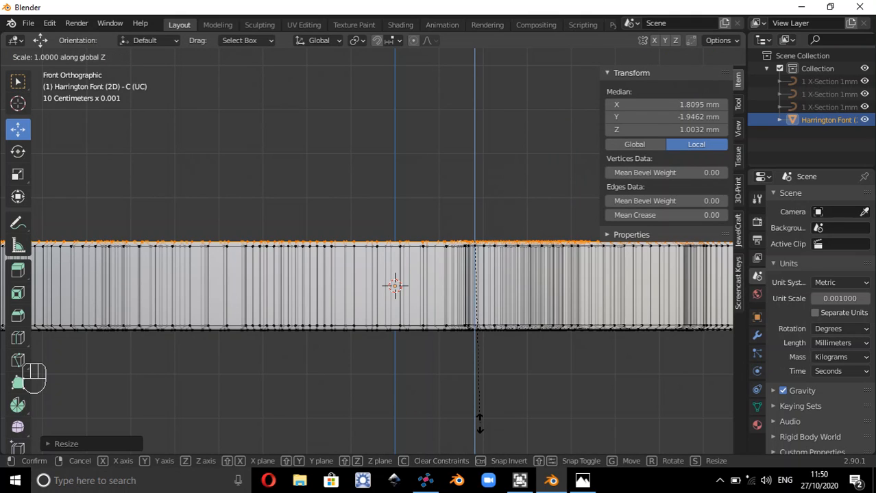
click(472, 248)
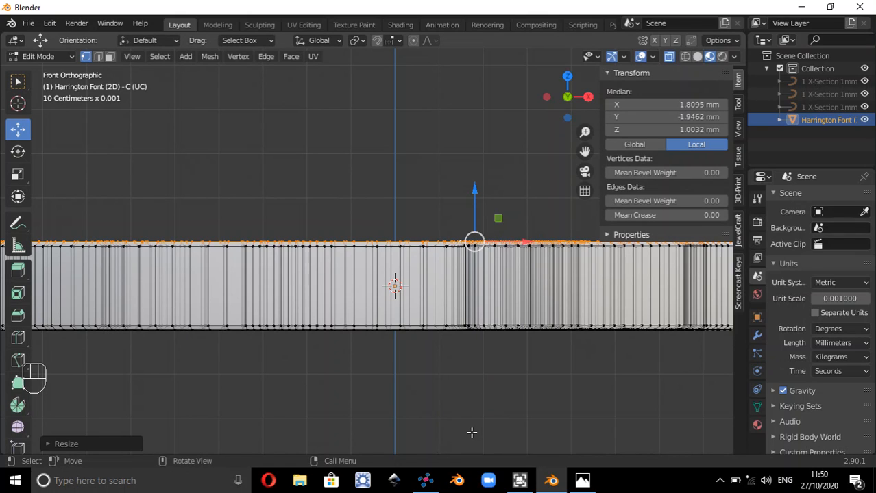
key(s)
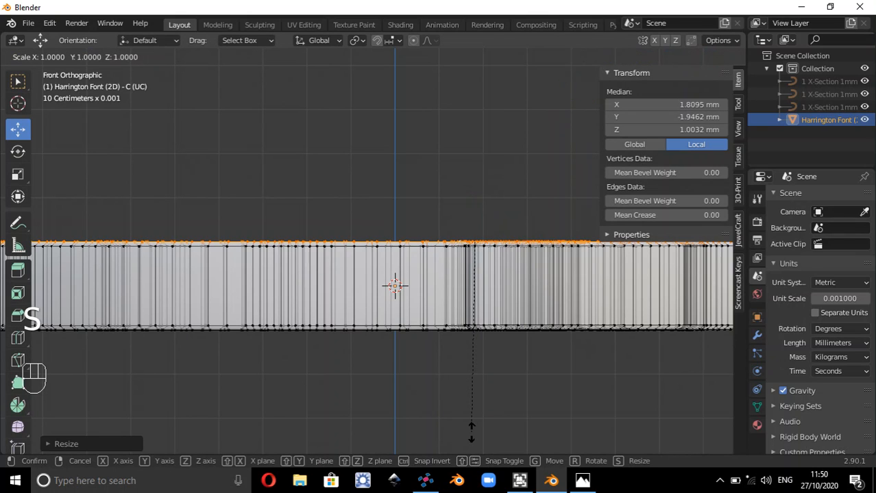
key(z)
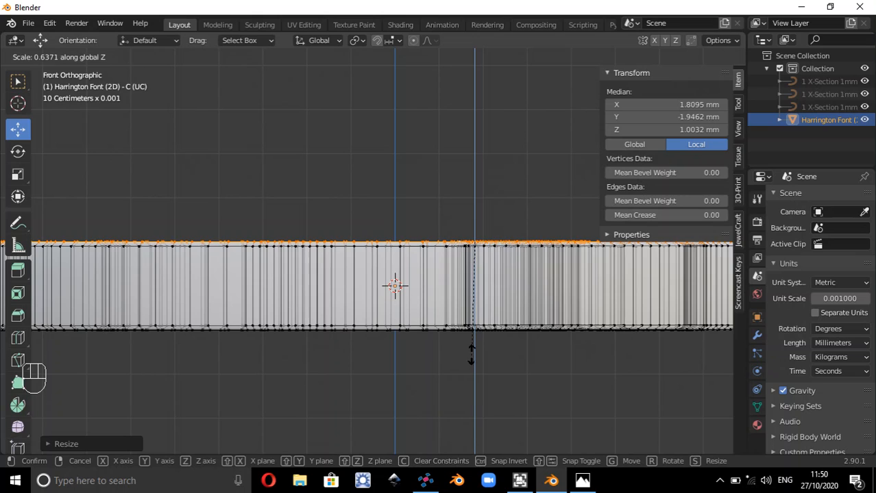
click(476, 248)
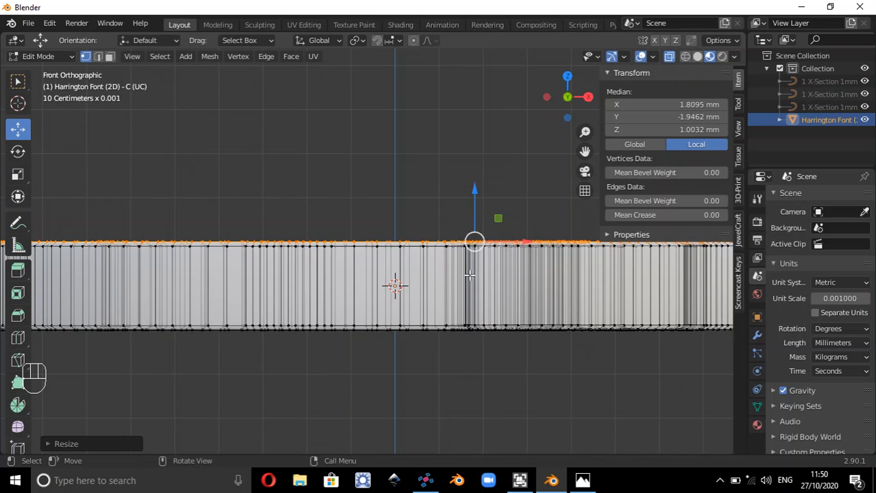
Step: Examine the levelled upper edge up close where the J joins the C
scroll(469, 276, down, 3)
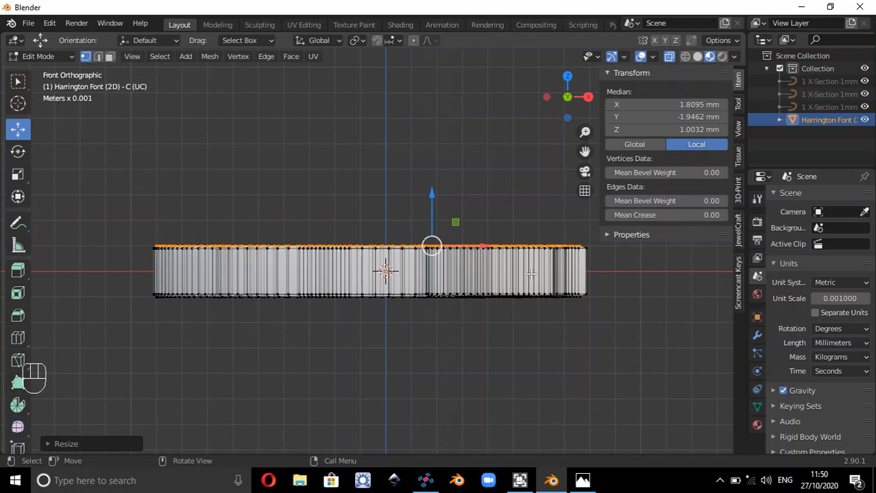
shift+middle_drag(529, 281, 501, 296)
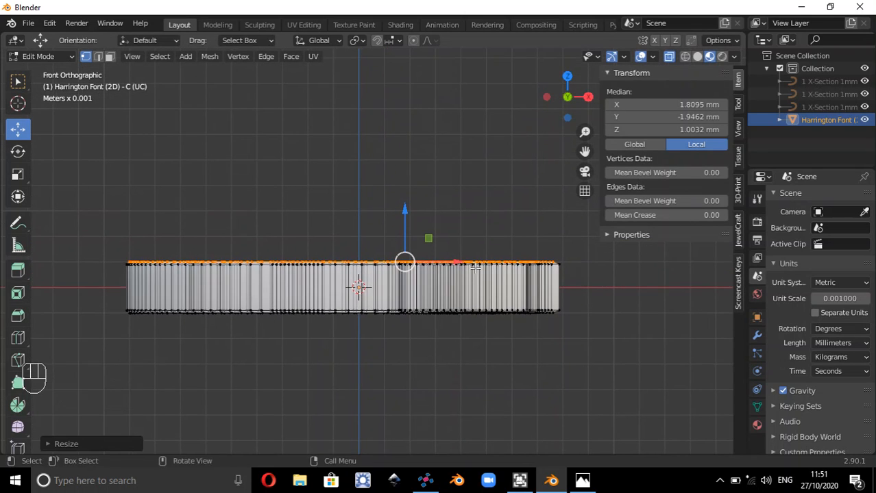
scroll(473, 266, up, 2)
scroll(473, 265, up, 4)
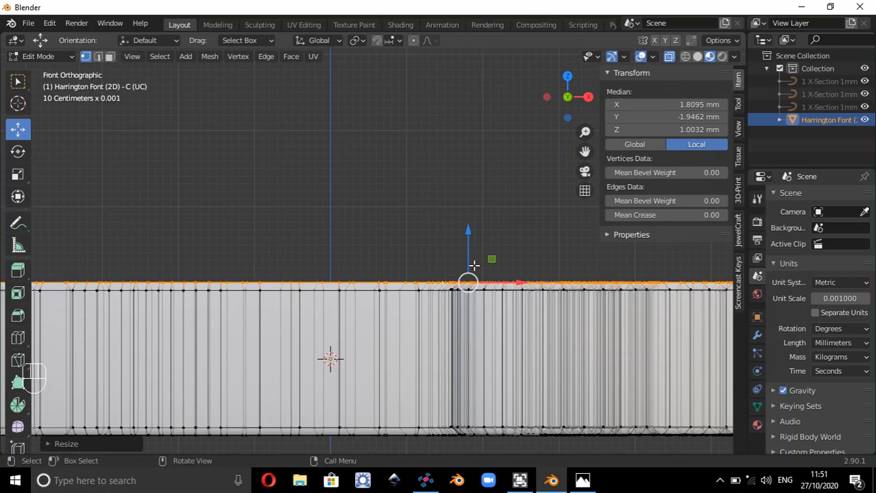
scroll(475, 273, up, 3)
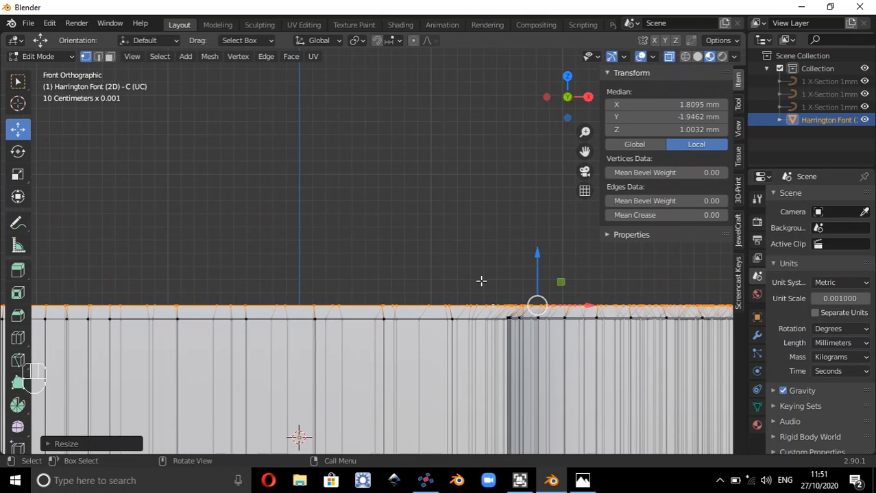
scroll(488, 283, up, 1)
shift+middle_drag(521, 309, 281, 240)
scroll(331, 249, up, 1)
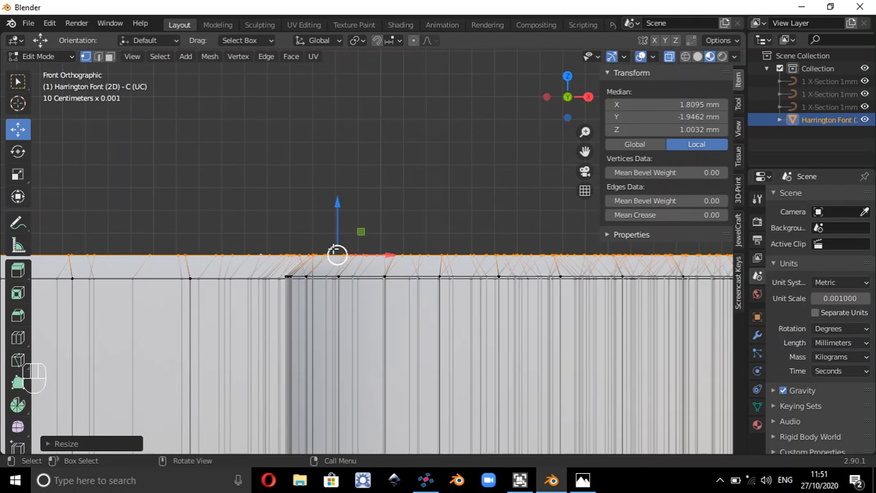
Step: Deselect all the vertices of the monogram and return to Object Mode
scroll(336, 253, down, 1)
scroll(346, 251, down, 1)
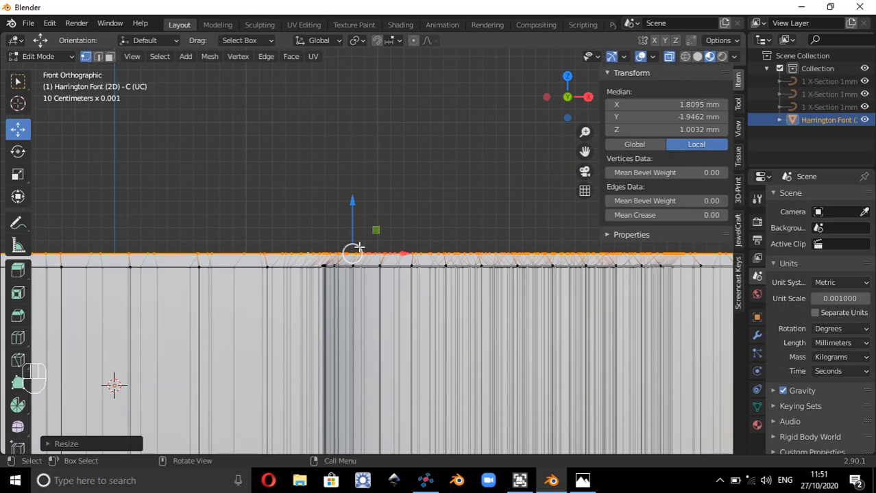
key(alt+a)
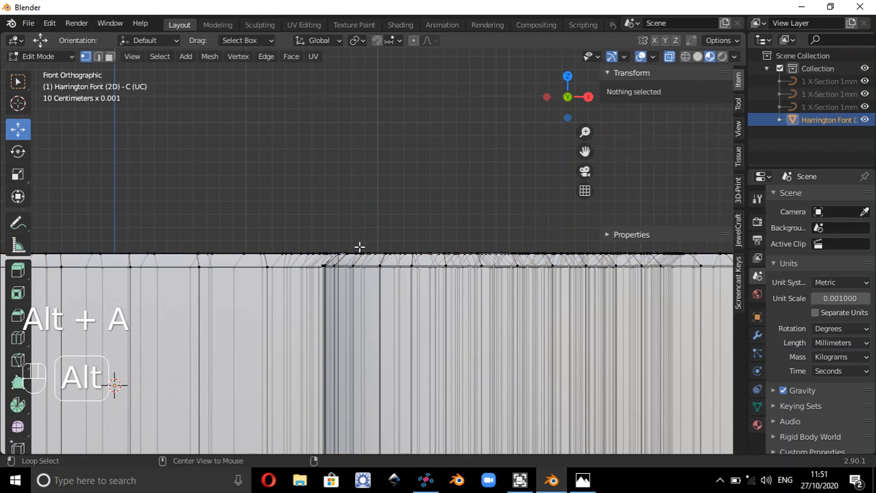
key(Tab)
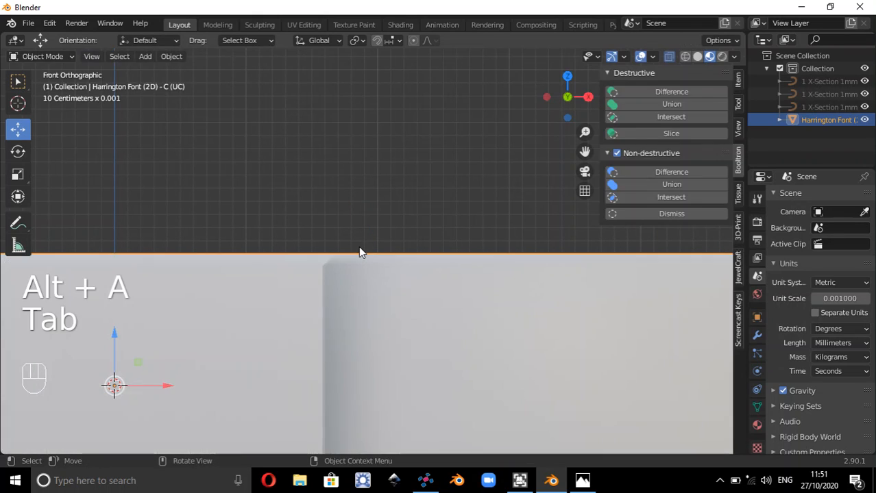
Step: Examine the monogram's upper and lower faces up close where the J joins the C
scroll(394, 249, down, 2)
middle_drag(403, 204, 511, 250)
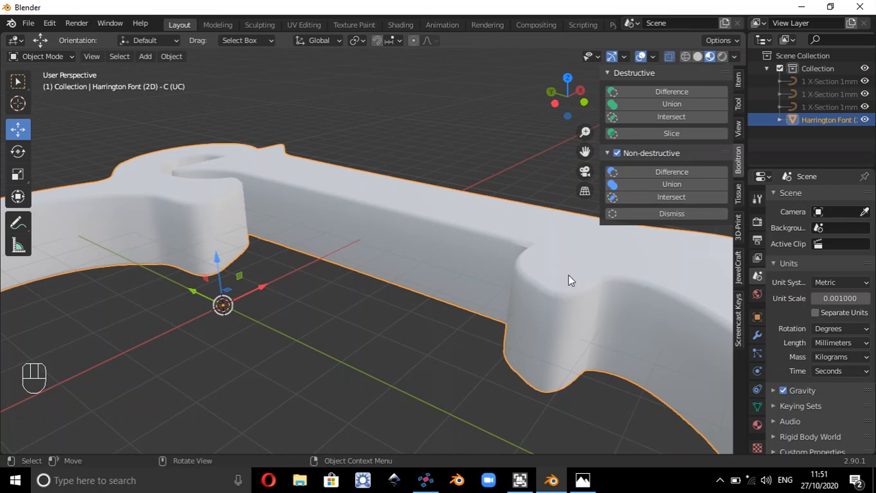
shift+middle_drag(569, 278, 443, 383)
scroll(422, 238, up, 4)
scroll(448, 176, up, 3)
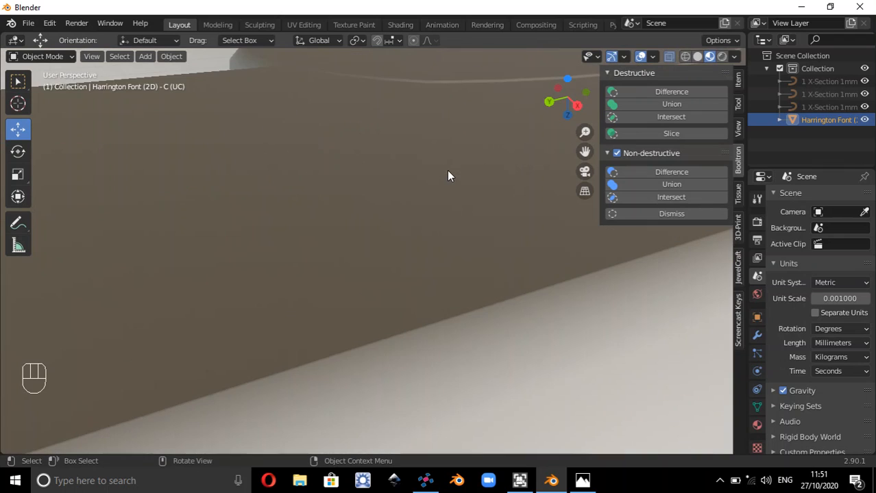
shift+middle_drag(450, 180, 421, 278)
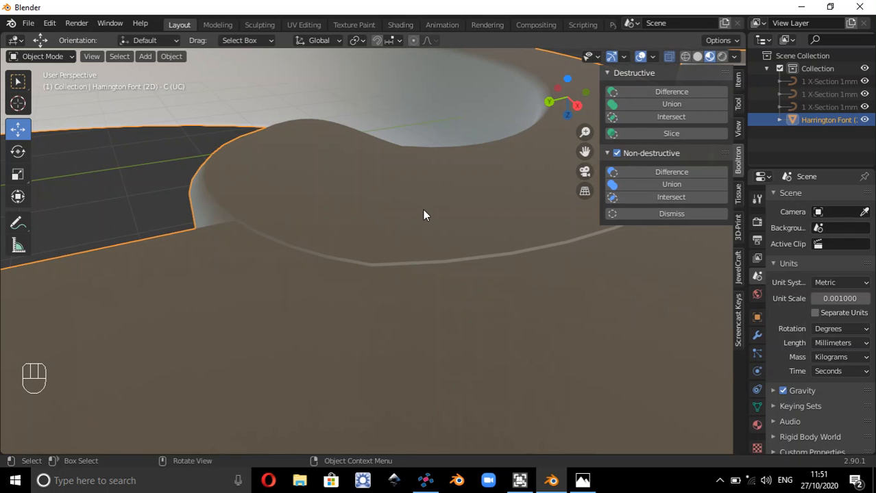
scroll(422, 215, down, 4)
middle_drag(425, 254, 485, 340)
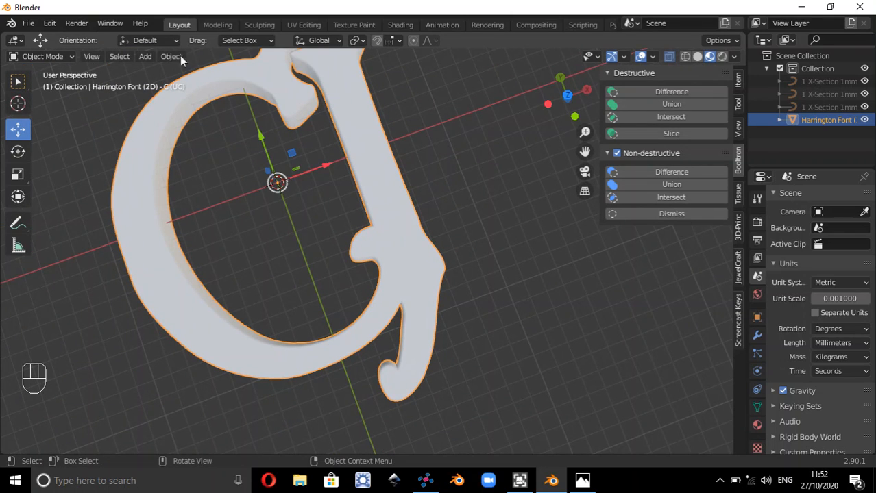
Step: Start a Wavefront (.obj) export of the monogram and choose the Desktop as its destination folder
click(32, 24)
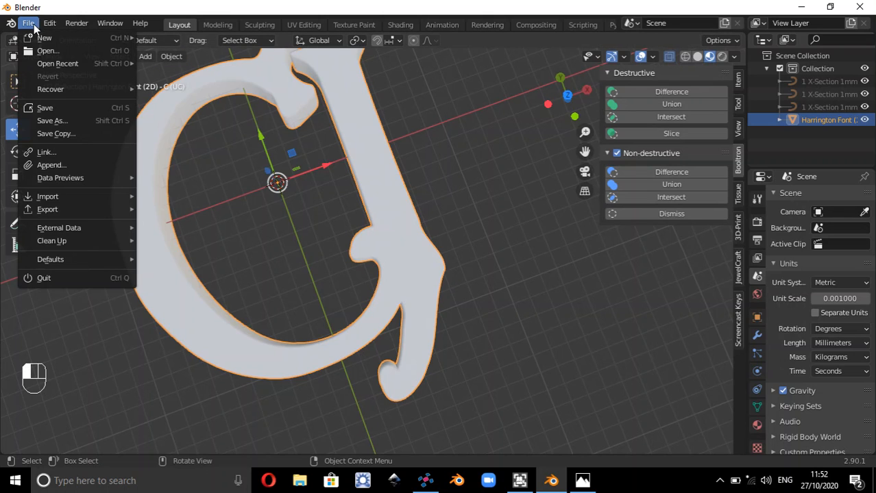
mouse_move(53, 209)
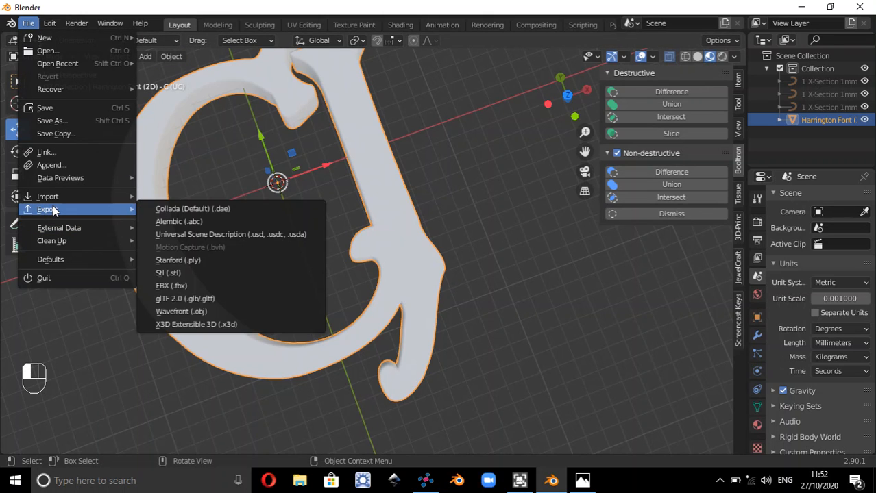
click(194, 311)
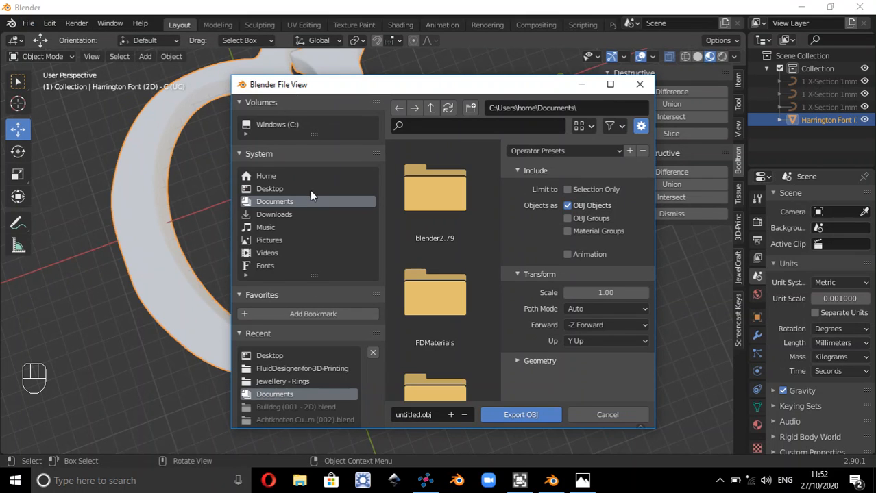
click(267, 189)
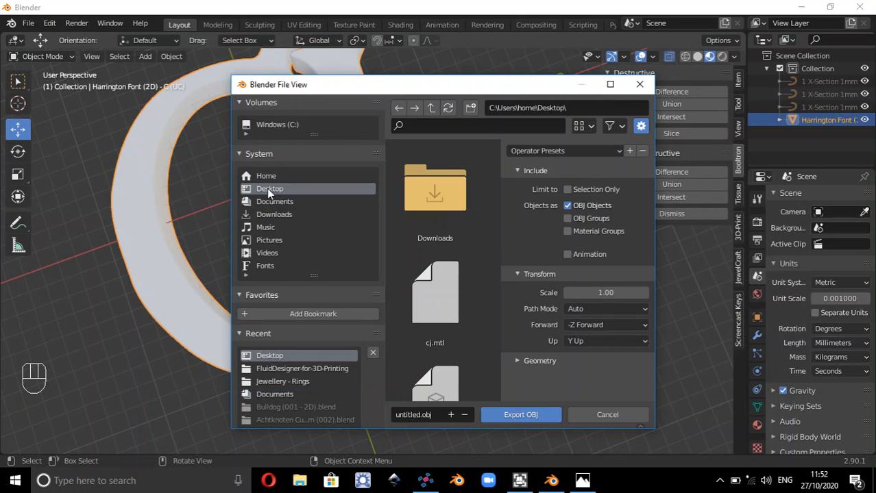
Step: Name the export file cj and export the OBJ
click(419, 415)
key(BackSpace)
key(BackSpace)
key(BackSpace)
key(BackSpace)
key(BackSpace)
key(BackSpace)
key(BackSpace)
key(BackSpace)
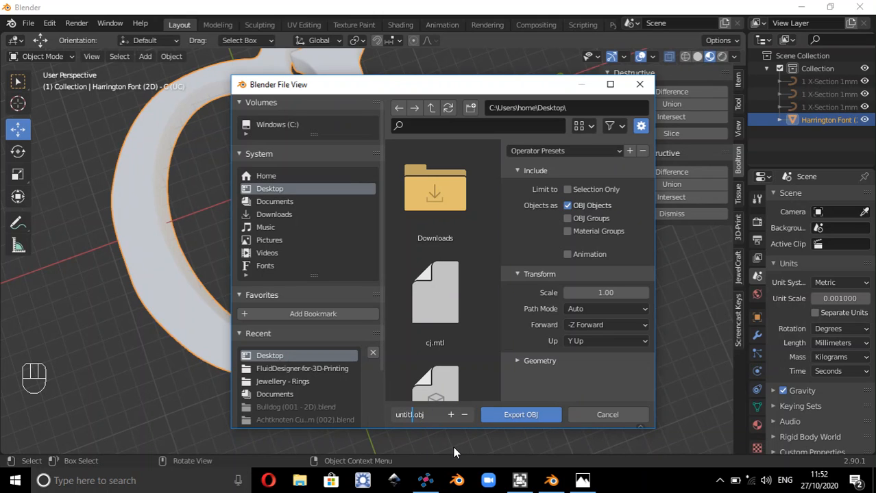
text(cj)
click(521, 414)
click(518, 413)
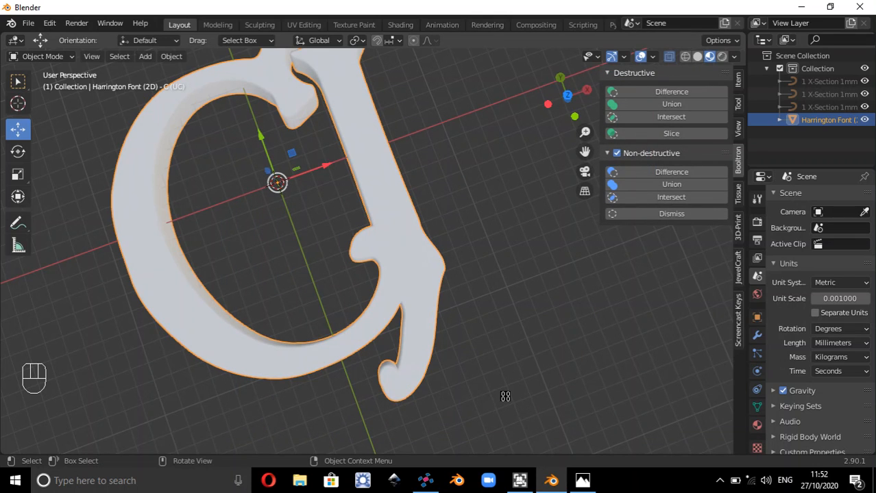
Step: Switch to netfabb Basic and open the exported cj file from the Desktop
click(424, 483)
click(144, 44)
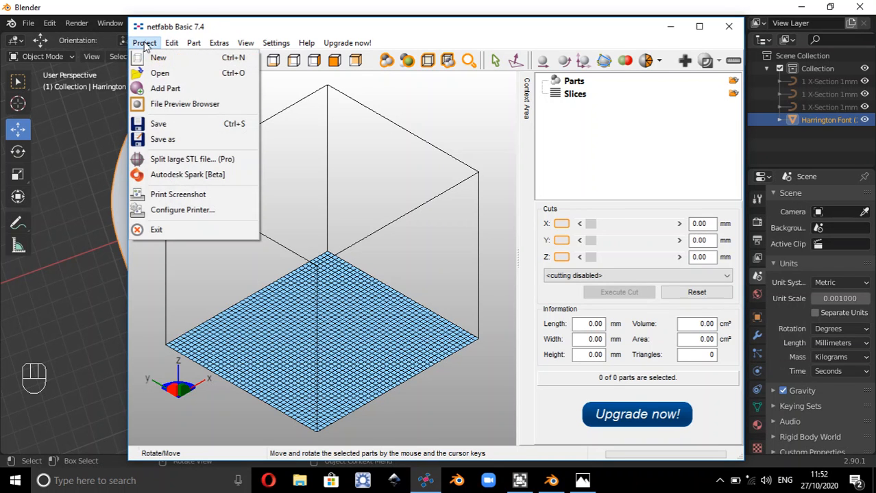
click(160, 72)
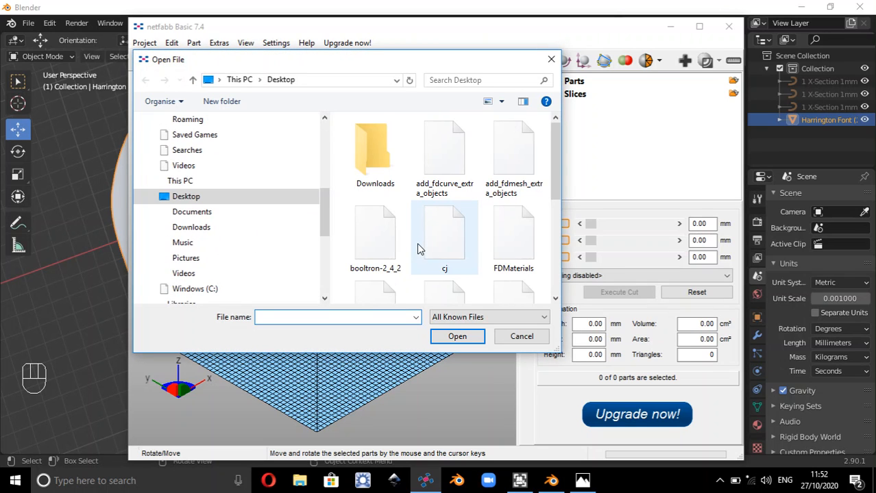
click(444, 236)
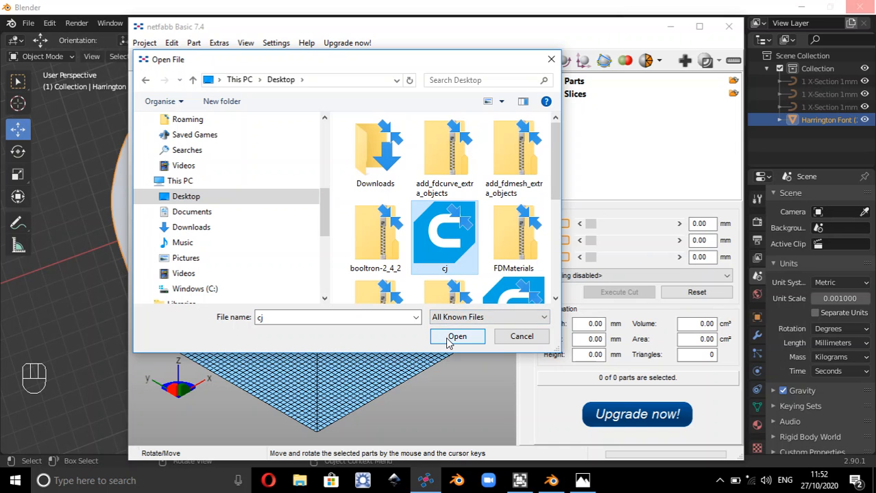
click(456, 336)
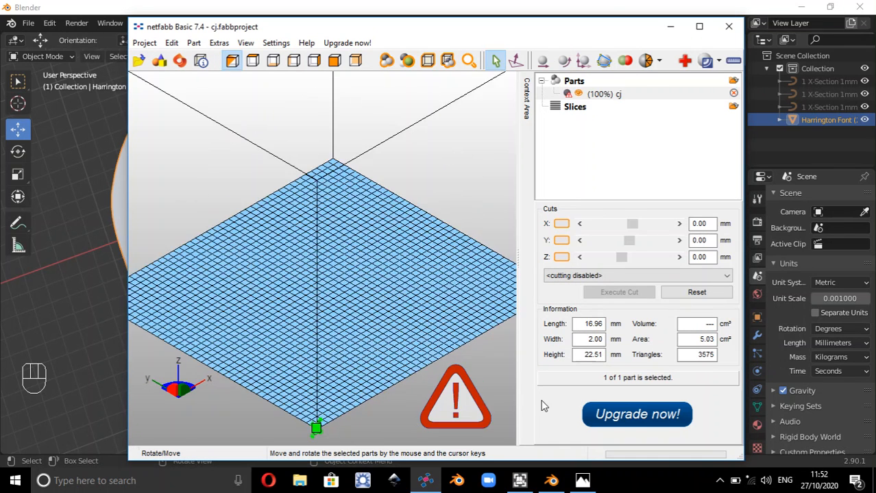
Step: Start a part repair on the cj mesh, update its statistics and inspect the highlighted holes
right_drag(387, 245, 444, 352)
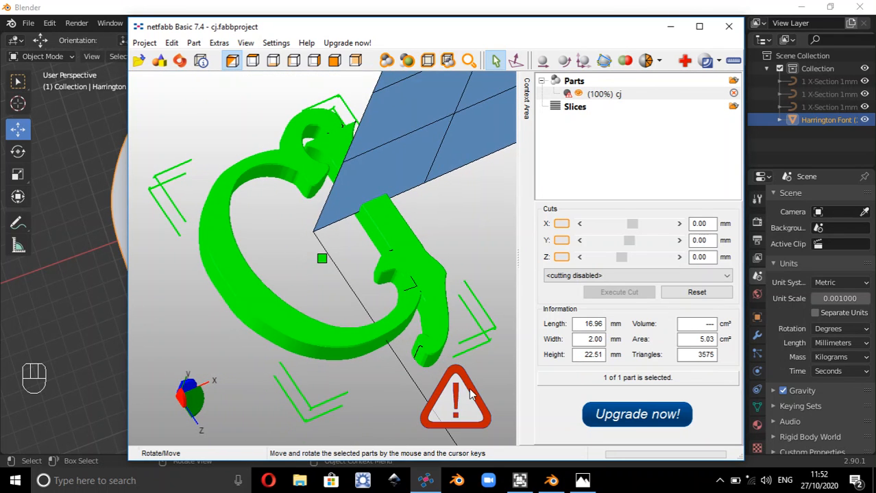
click(684, 62)
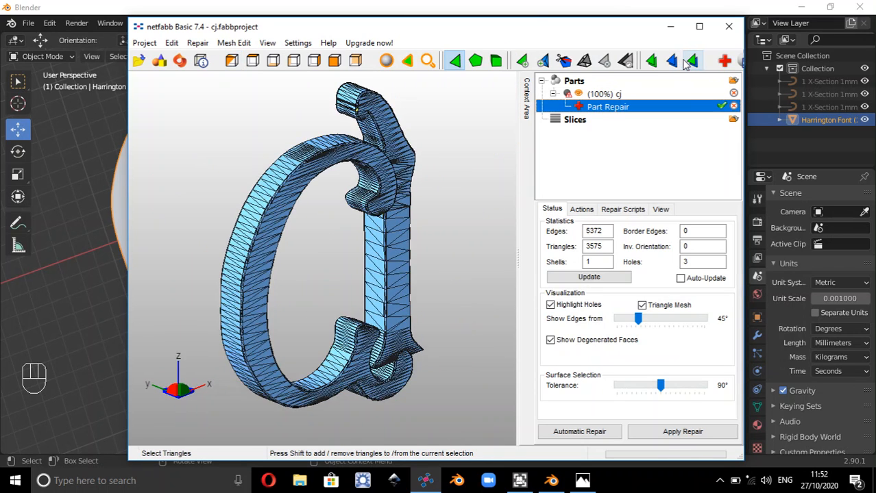
click(613, 277)
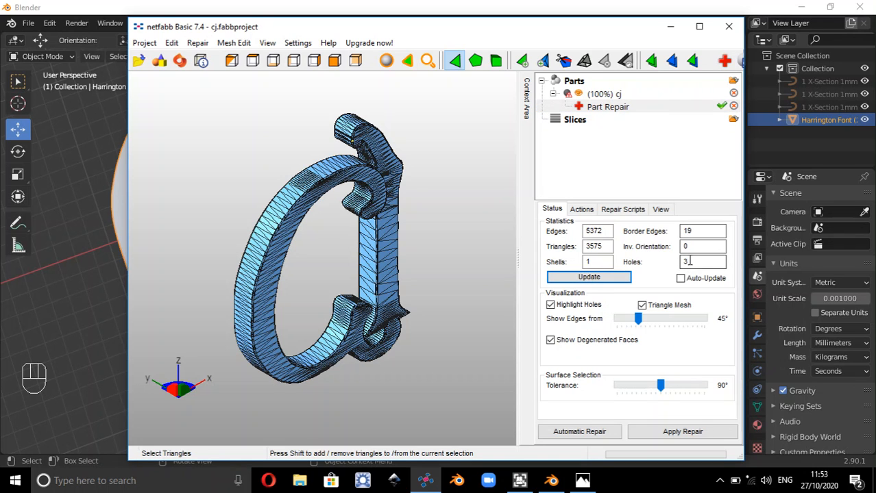
right_drag(398, 283, 426, 206)
scroll(426, 205, up, 2)
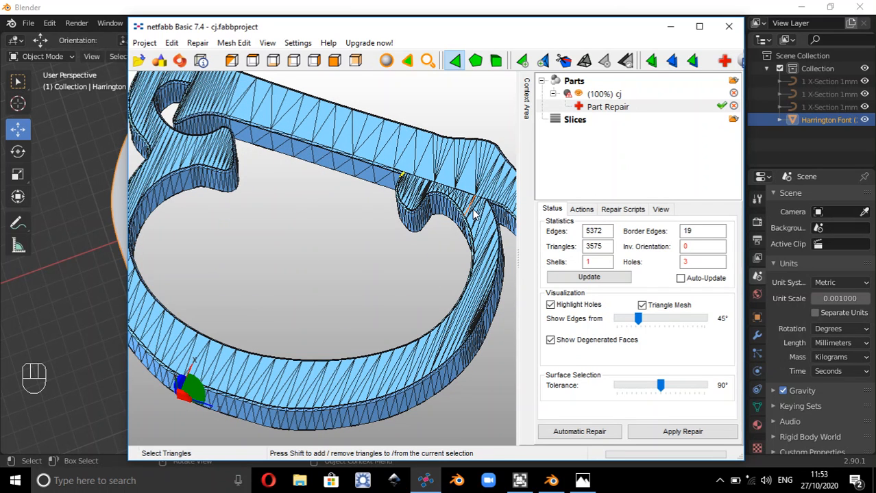
Step: Run an automatic repair on the cj mesh, refresh its statistics and apply the repair, removing the old part
click(587, 431)
click(386, 276)
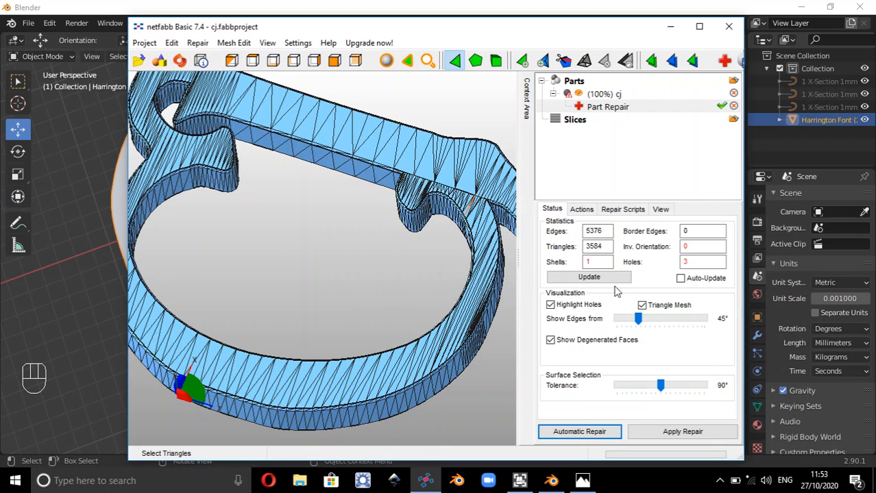
click(617, 280)
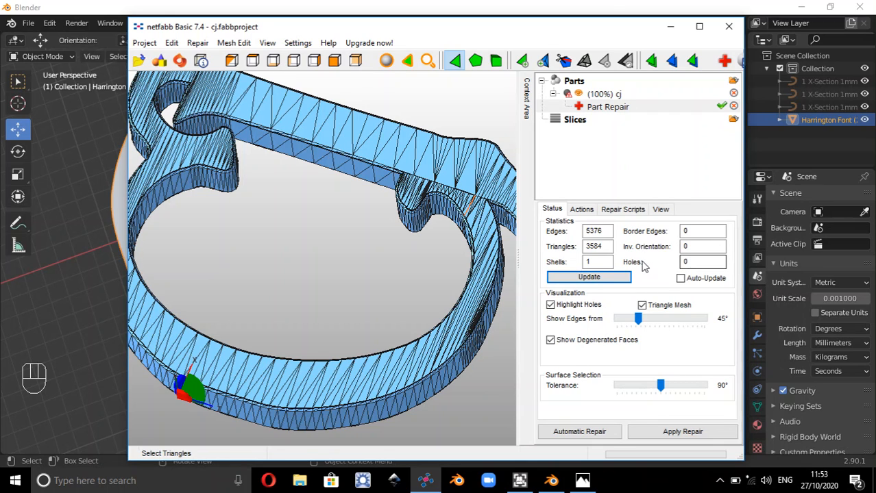
click(688, 435)
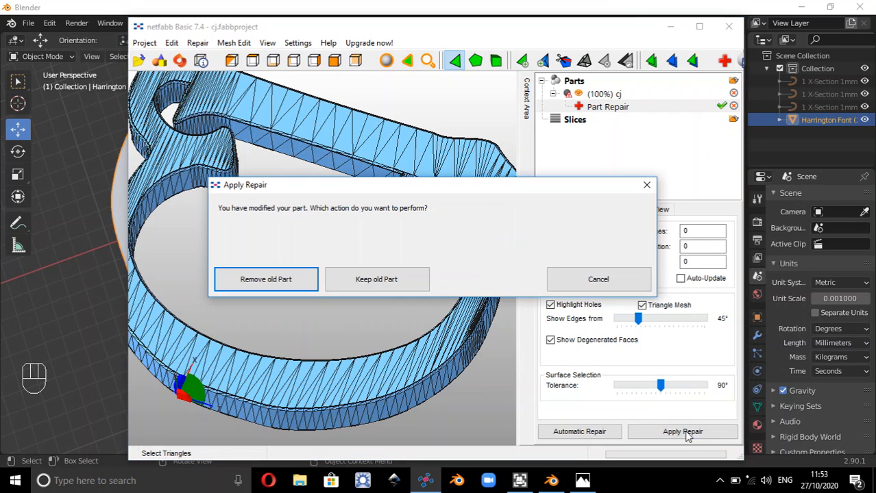
click(299, 276)
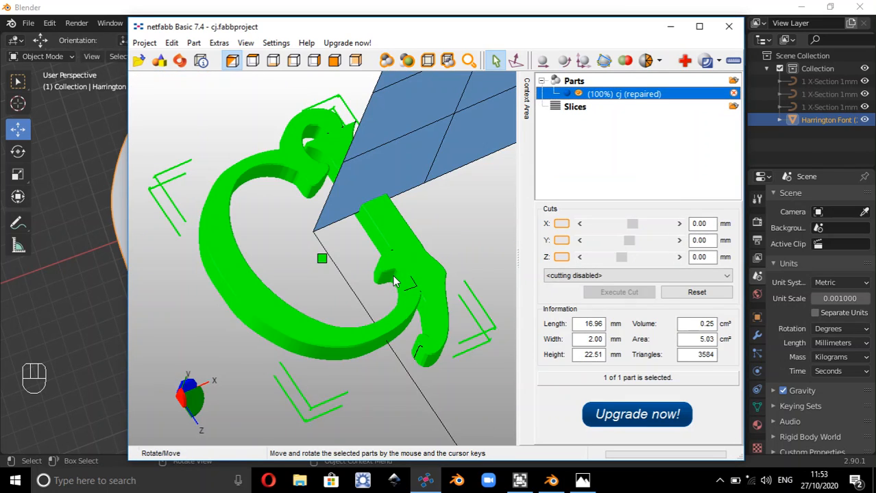
Step: Examine the repaired cj part from several sides, especially where the two letters join
right_drag(393, 273, 400, 307)
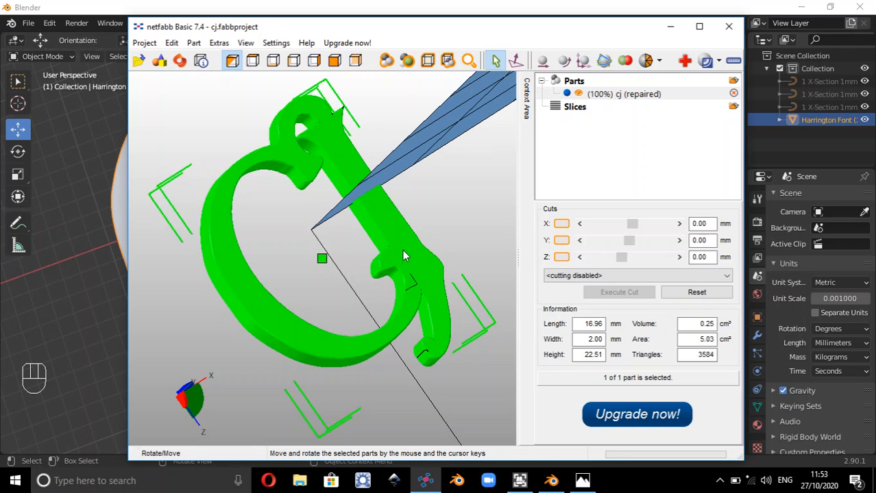
scroll(415, 277, up, 2)
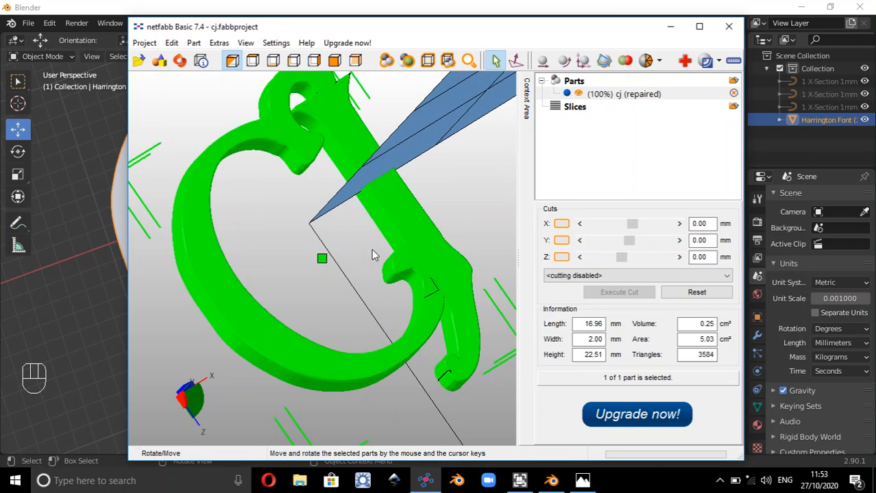
right_drag(372, 249, 225, 175)
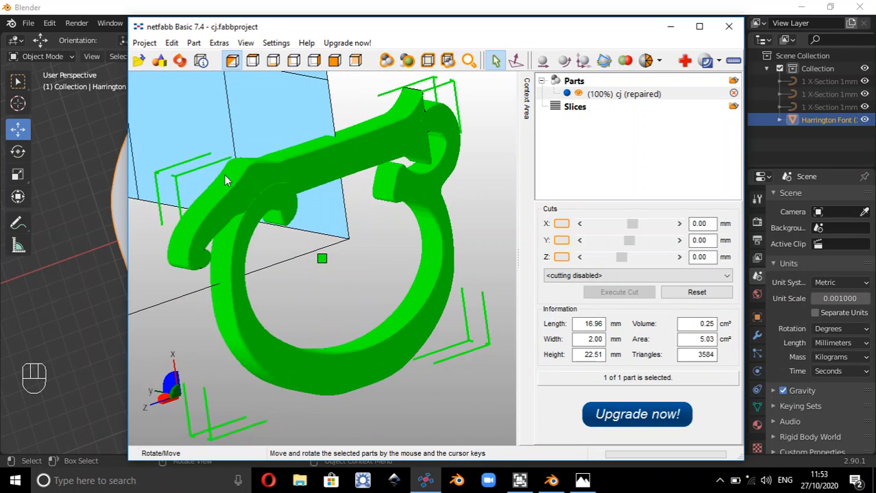
scroll(256, 184, up, 3)
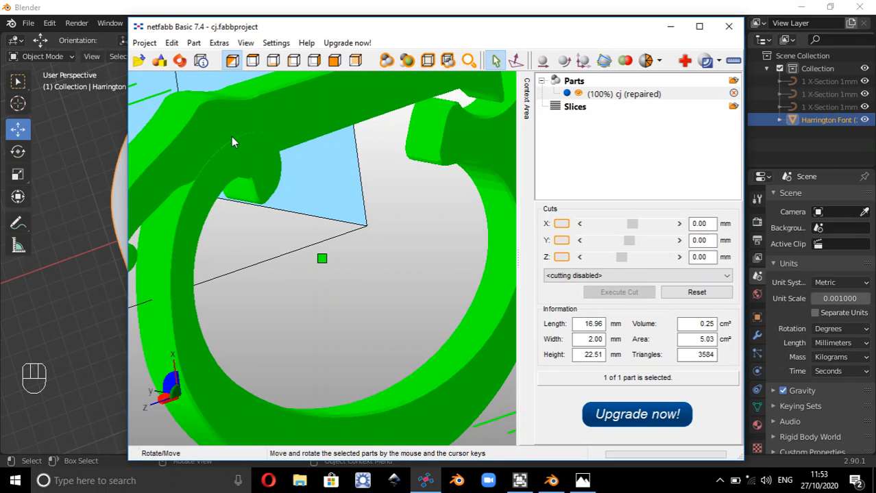
right_drag(239, 152, 387, 193)
scroll(382, 233, down, 3)
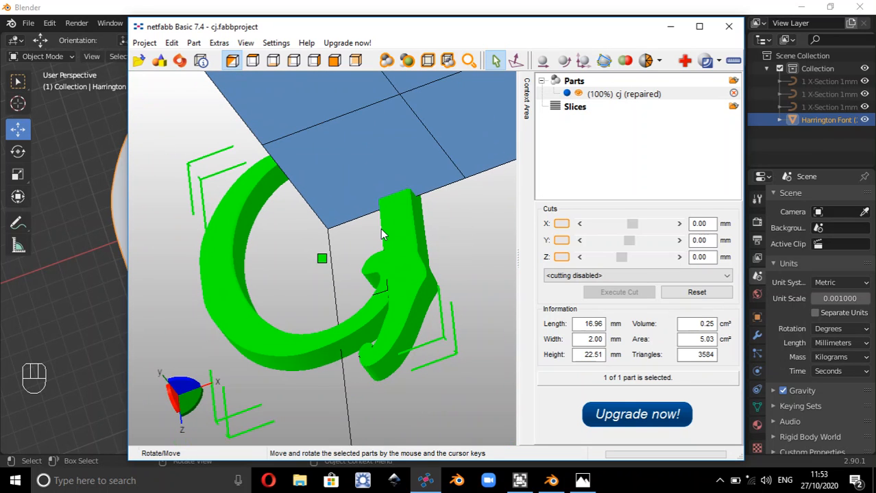